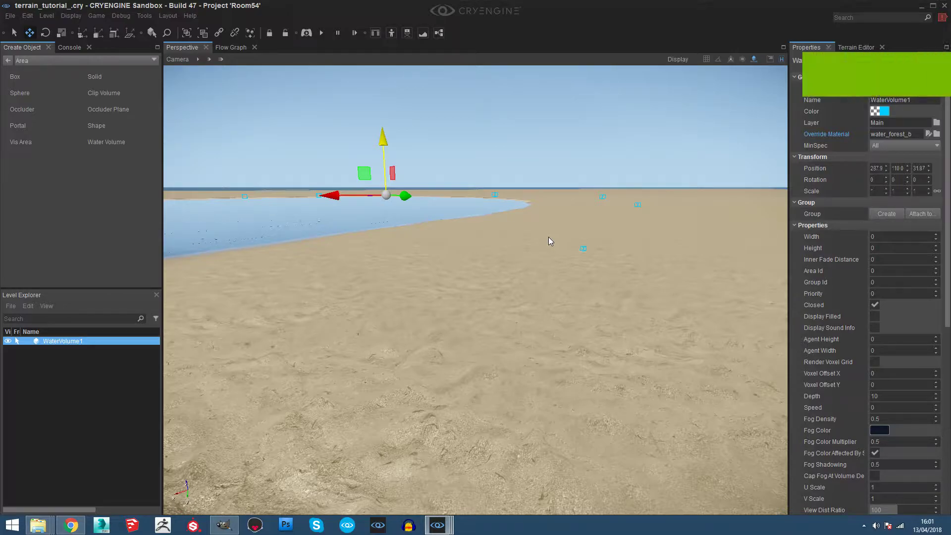
# - Examine the existing level's water volume and the surrounding sand and dark terrain from several viewpoints
pyautogui.moveTo(397, 202)
pyautogui.mouseDown(button='right')
pyautogui.moveTo(416, 277)
pyautogui.moveTo(415, 213)
pyautogui.moveTo(307, 216)
pyautogui.moveTo(258, 230)
pyautogui.moveTo(317, 232)
pyautogui.moveTo(410, 203)
pyautogui.mouseUp(button='right')
pyautogui.press('s')
pyautogui.press('w')
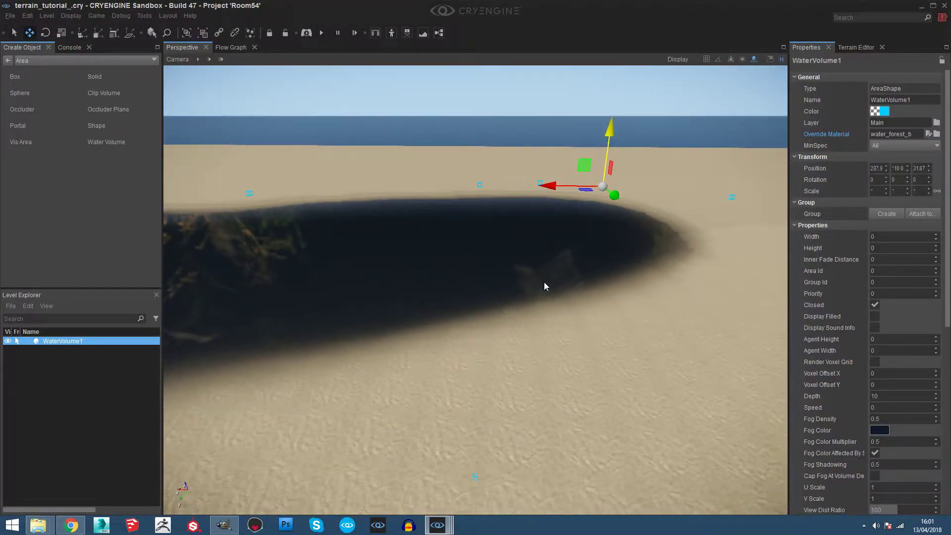
pyautogui.moveTo(543, 283); pyautogui.dragTo(484, 257, button='right')
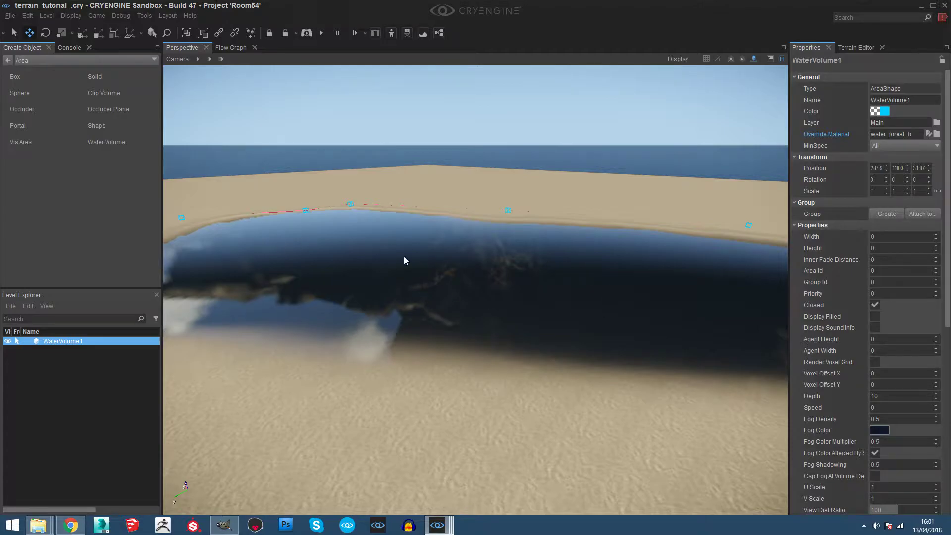
pyautogui.press('w')
pyautogui.moveTo(404, 256); pyautogui.dragTo(263, 276, button='right')
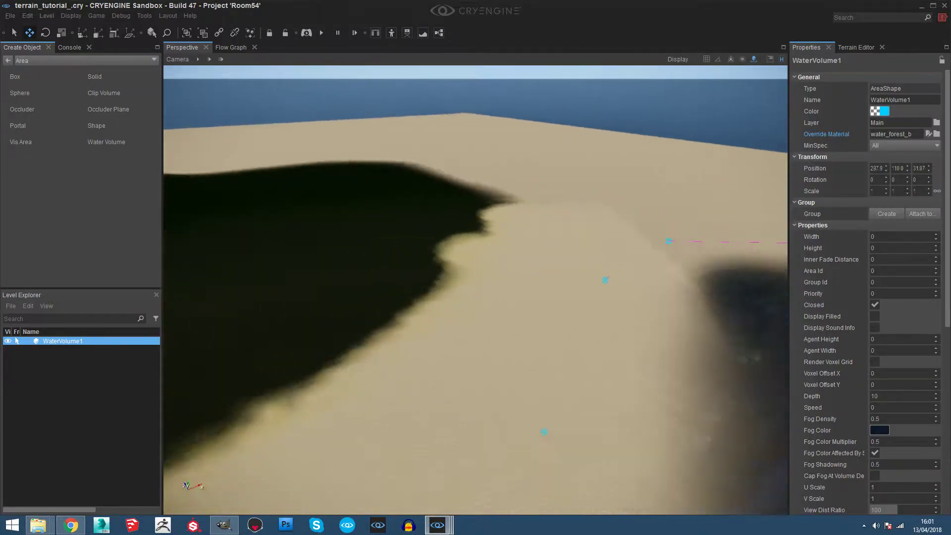
pyautogui.moveTo(307, 203); pyautogui.dragTo(254, 210, button='right')
pyautogui.press('d')
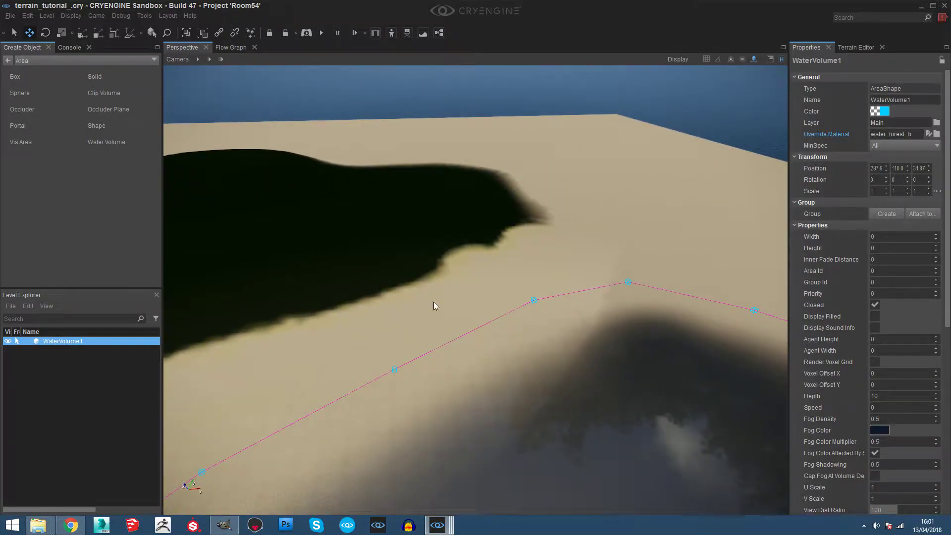
pyautogui.moveTo(434, 306); pyautogui.dragTo(565, 248, button='right')
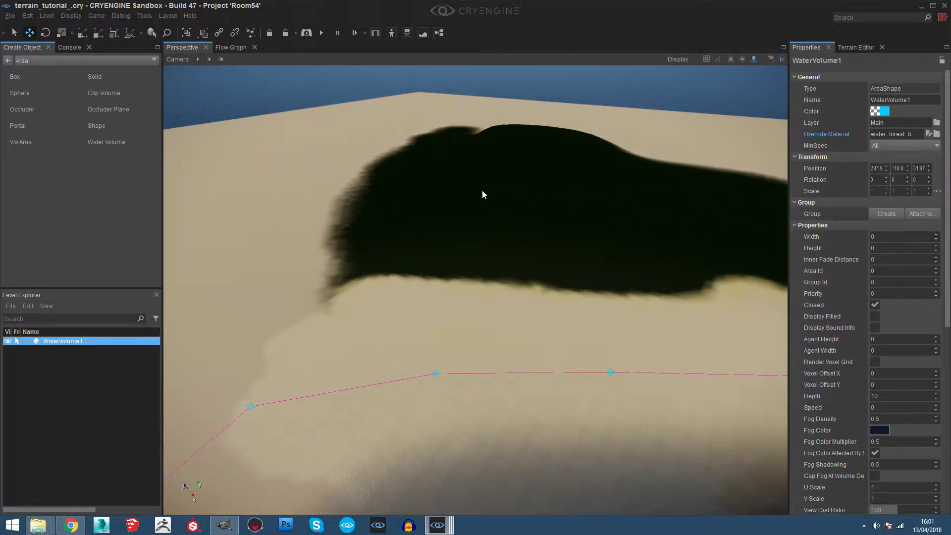
pyautogui.press('w')
pyautogui.moveTo(483, 191); pyautogui.dragTo(498, 112, button='right')
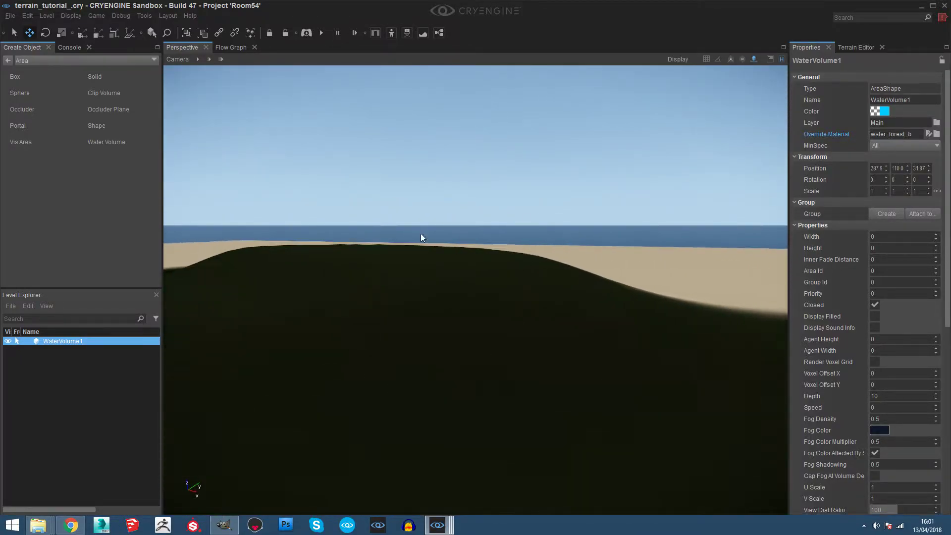
pyautogui.moveTo(473, 290); pyautogui.dragTo(703, 277, button='right')
pyautogui.moveTo(644, 329); pyautogui.dragTo(519, 301, button='right')
pyautogui.press('w')
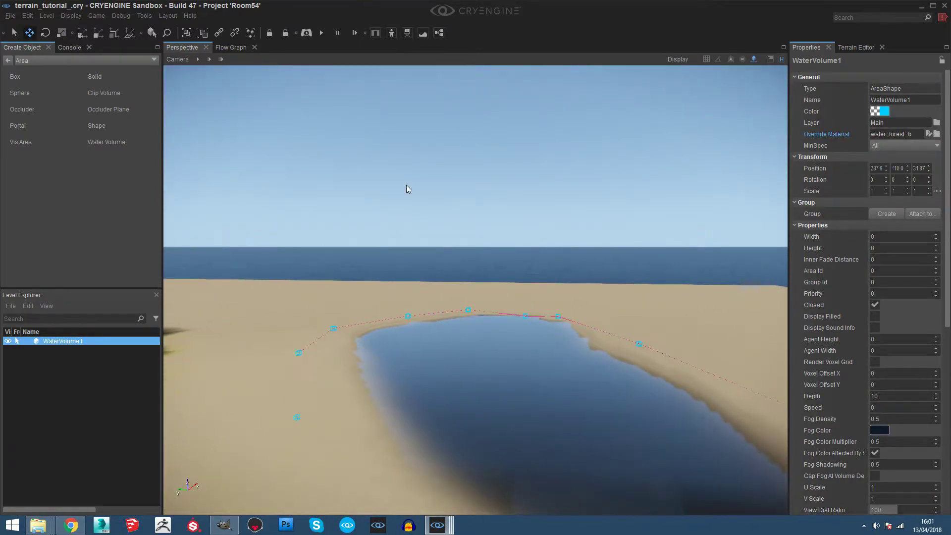
# - Start a new level without saving the current one, naming it terrain_system_ in the levels/singleplayer folder
pyautogui.click(10, 15)
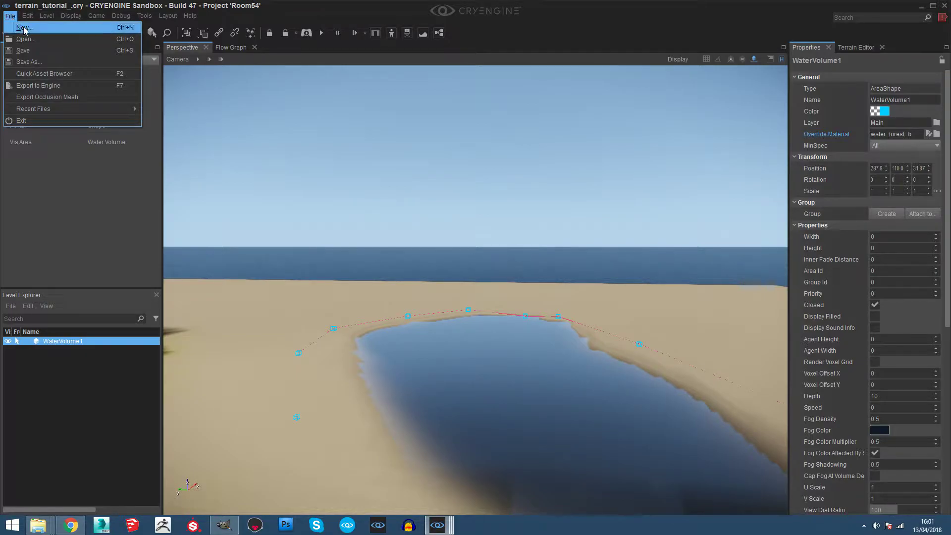
pyautogui.click(24, 28)
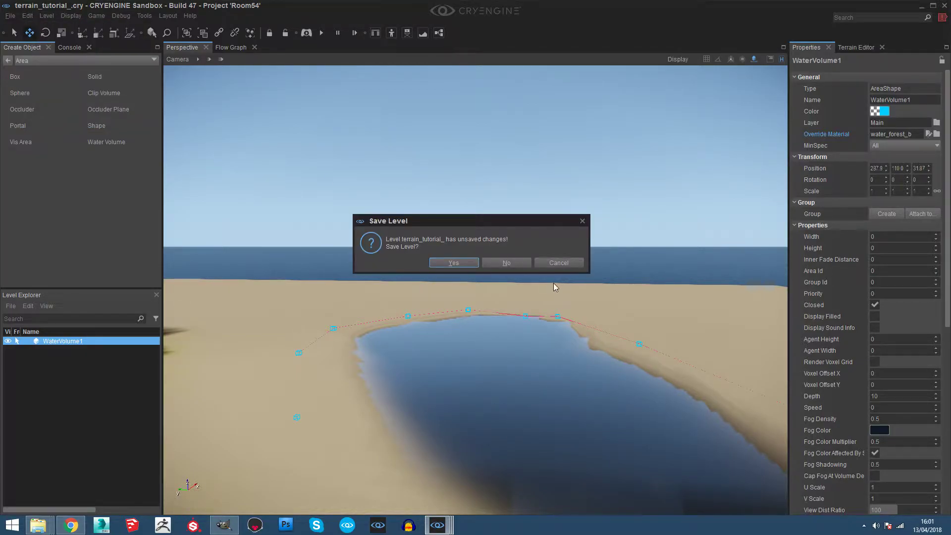
pyautogui.click(522, 263)
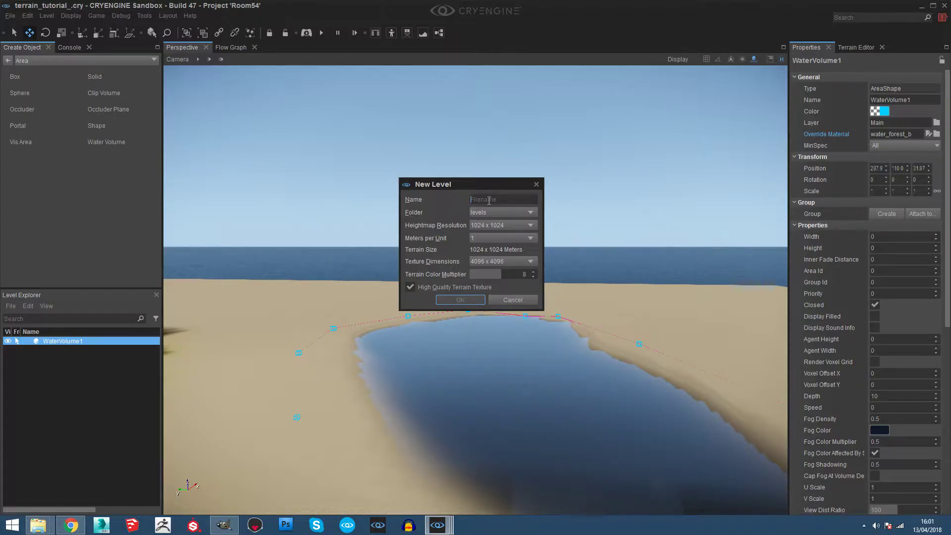
pyautogui.write('terrai')
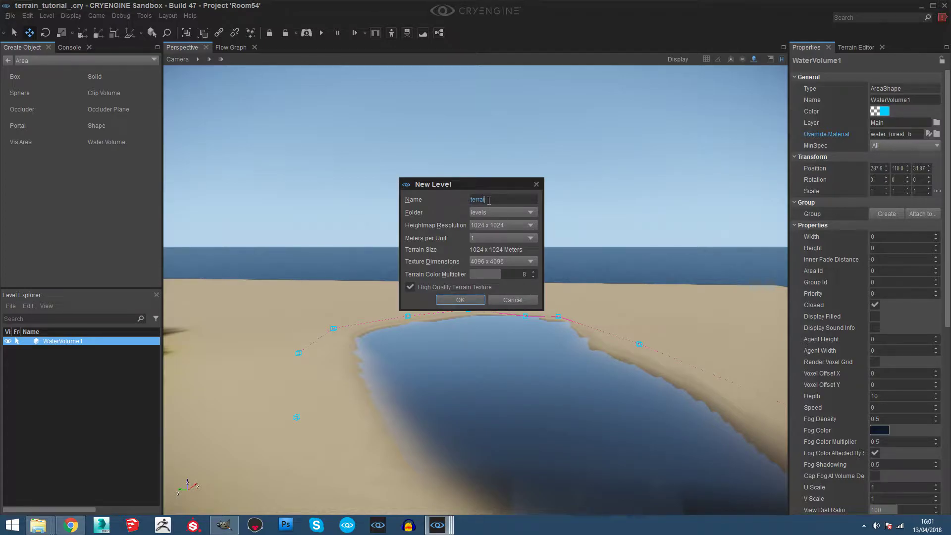
pyautogui.write('n_system')
pyautogui.click(498, 214)
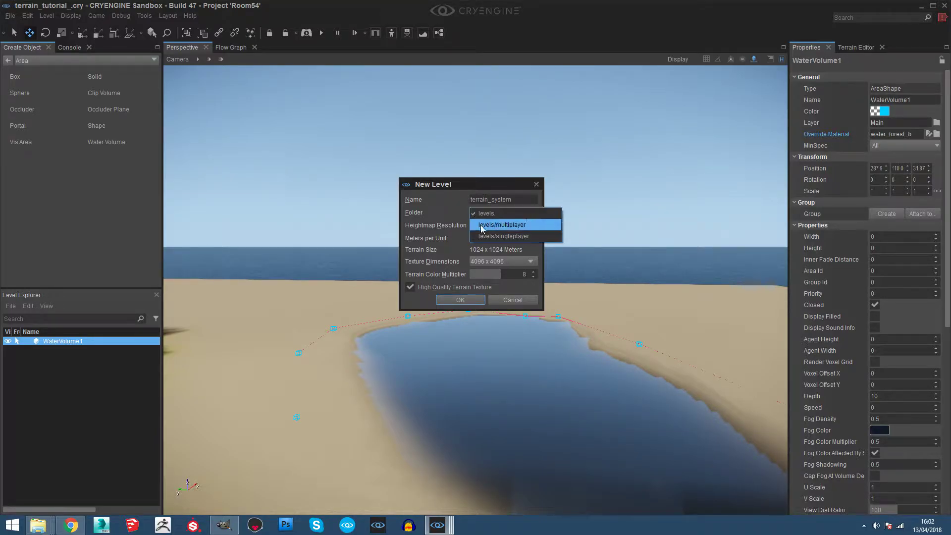
pyautogui.click(506, 237)
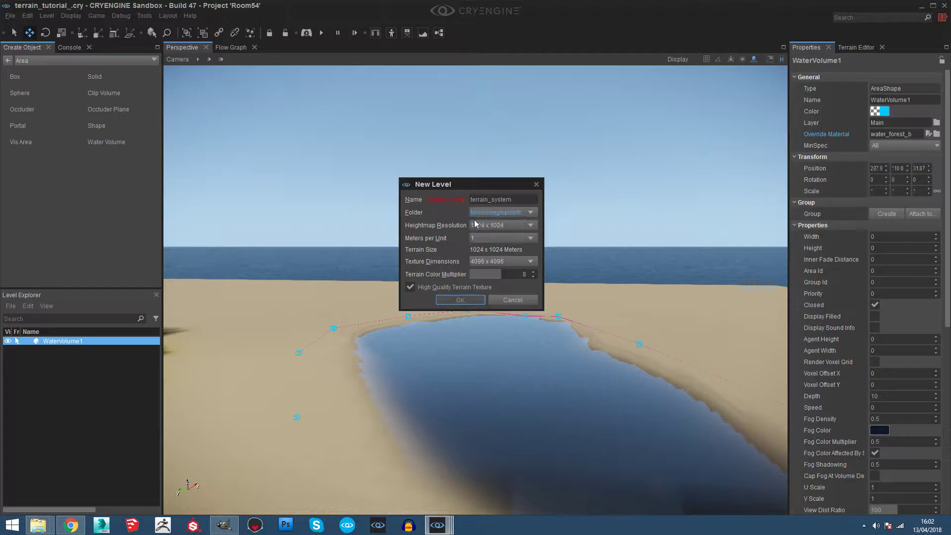
pyautogui.click(514, 201)
pyautogui.write('_')
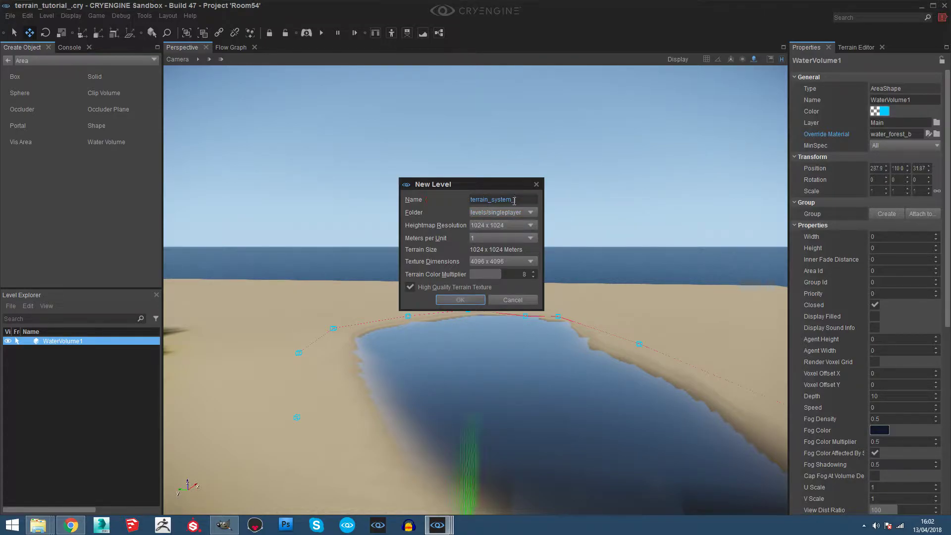
# - Create the level with a 512 x 512 heightmap, 1 meter per unit and 4096 x 4096 texture dimensions
pyautogui.click(504, 229)
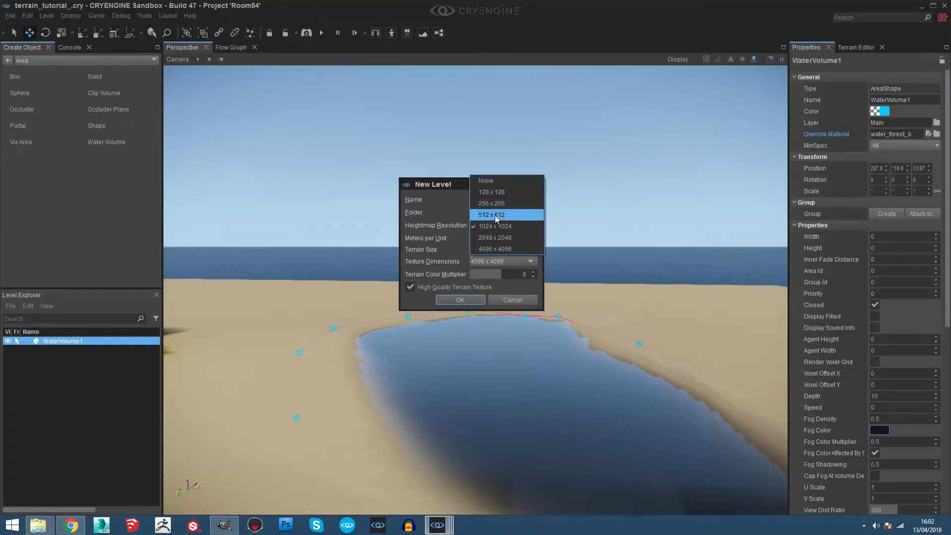
pyautogui.click(494, 215)
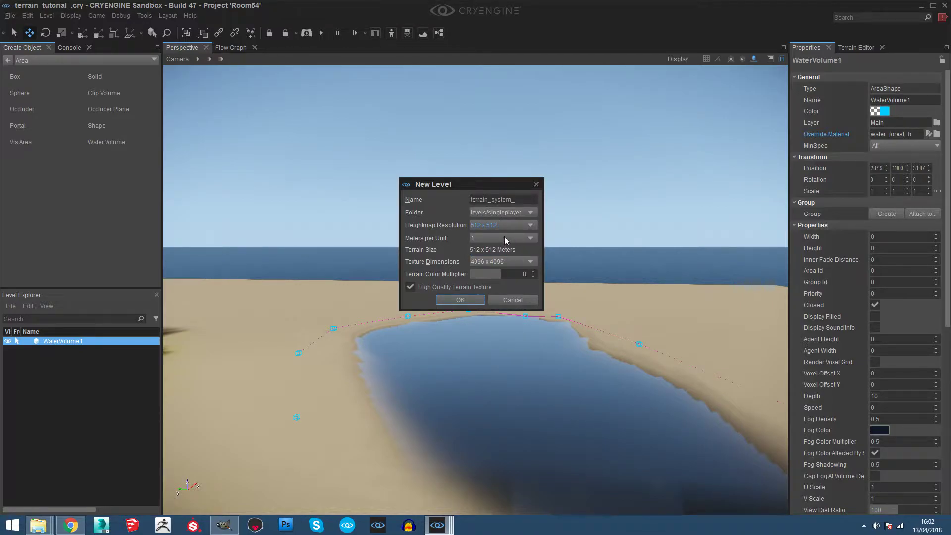
pyautogui.click(504, 236)
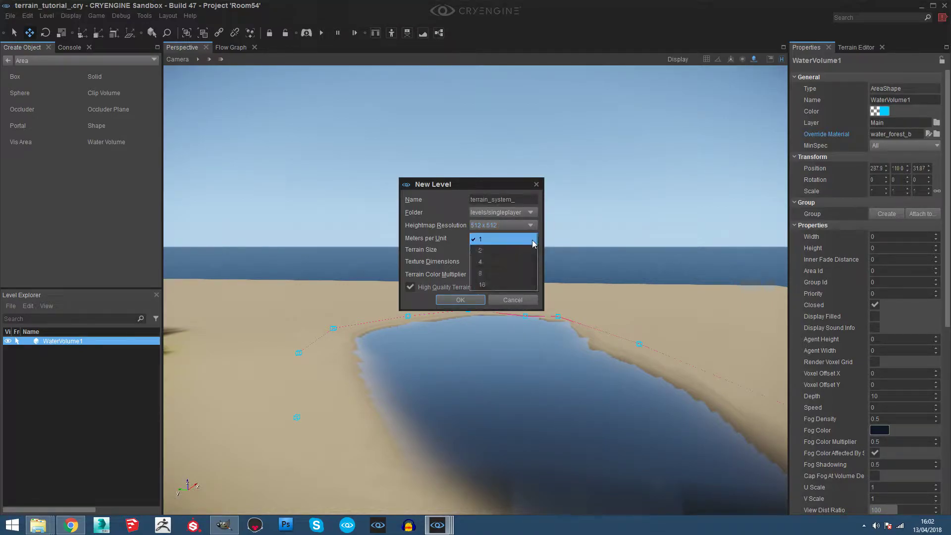
pyautogui.click(485, 241)
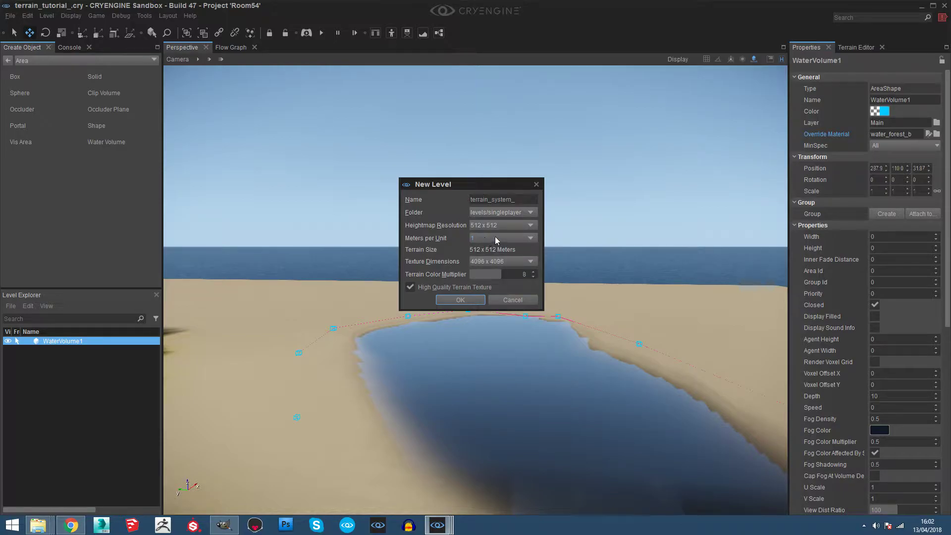
pyautogui.click(505, 261)
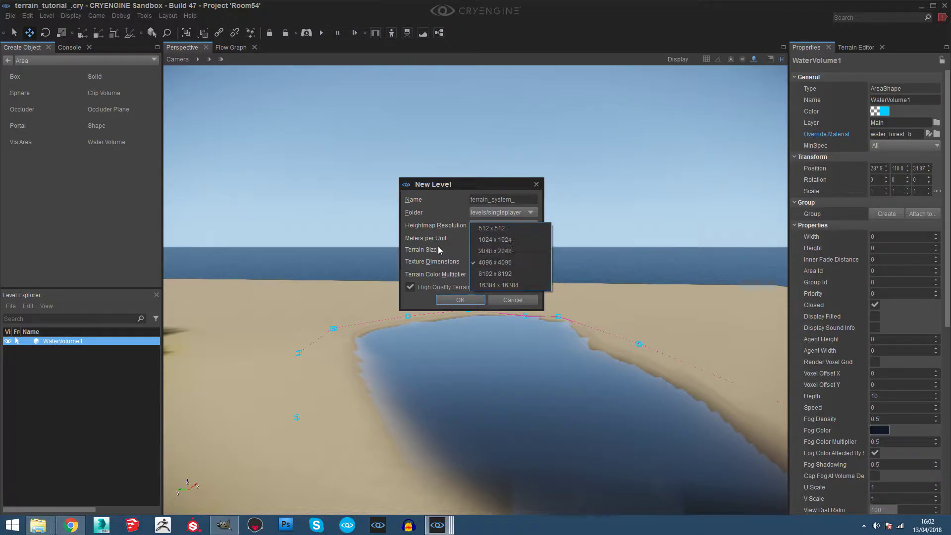
pyautogui.click(491, 263)
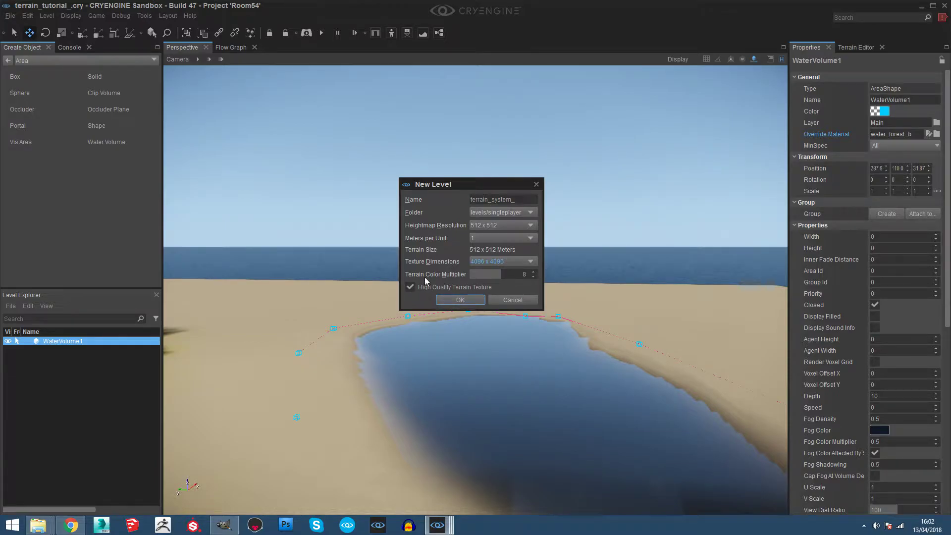
pyautogui.click(463, 300)
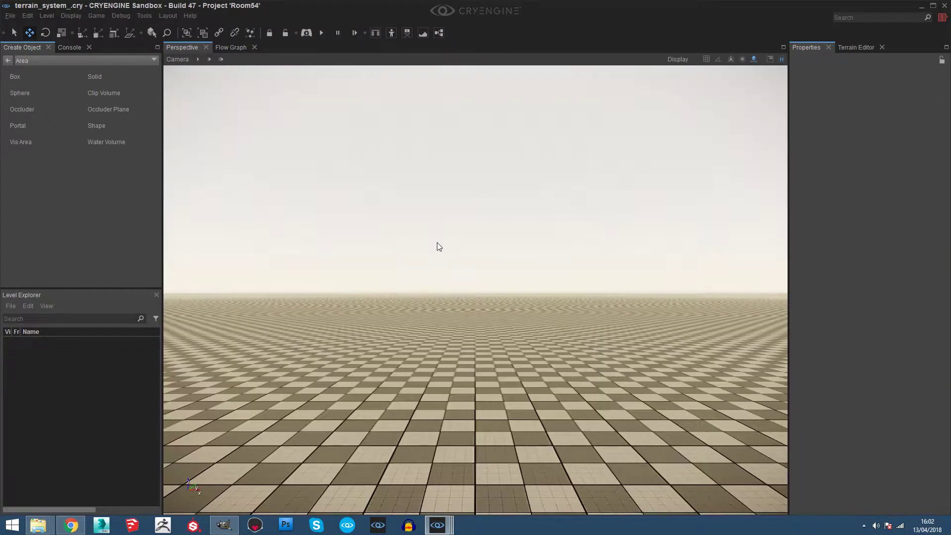
# - Rename the Default terrain paint layer to grass
pyautogui.moveTo(486, 258); pyautogui.dragTo(485, 292, button='right')
pyautogui.press('s')
pyautogui.press('w')
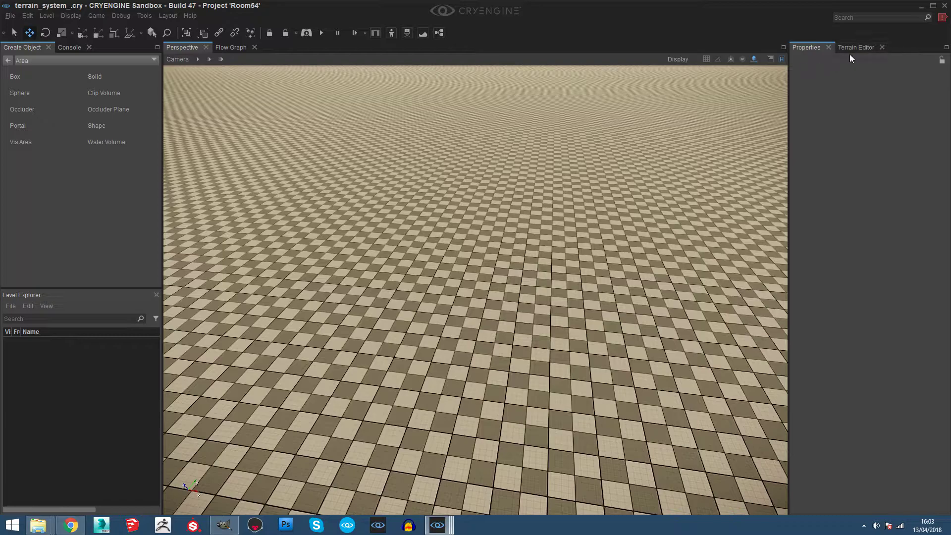
pyautogui.click(862, 49)
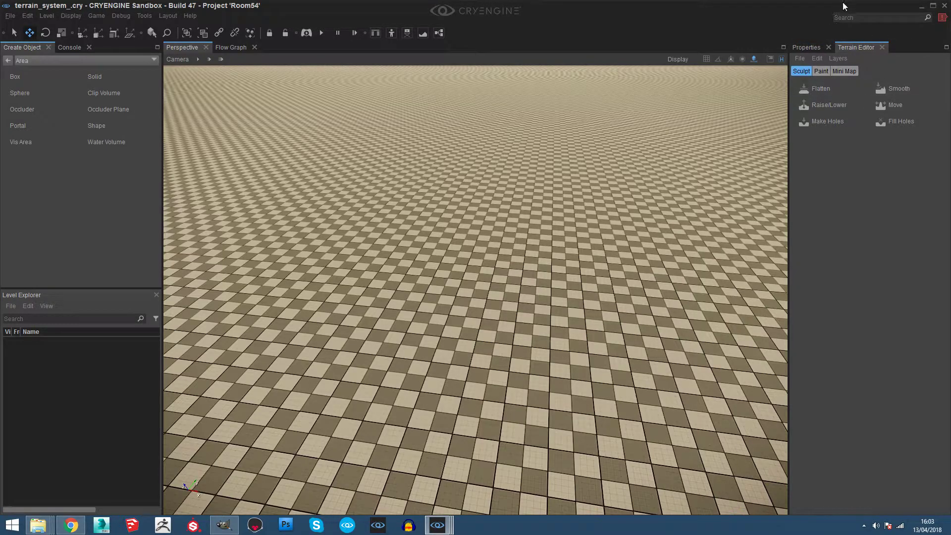
pyautogui.click(823, 71)
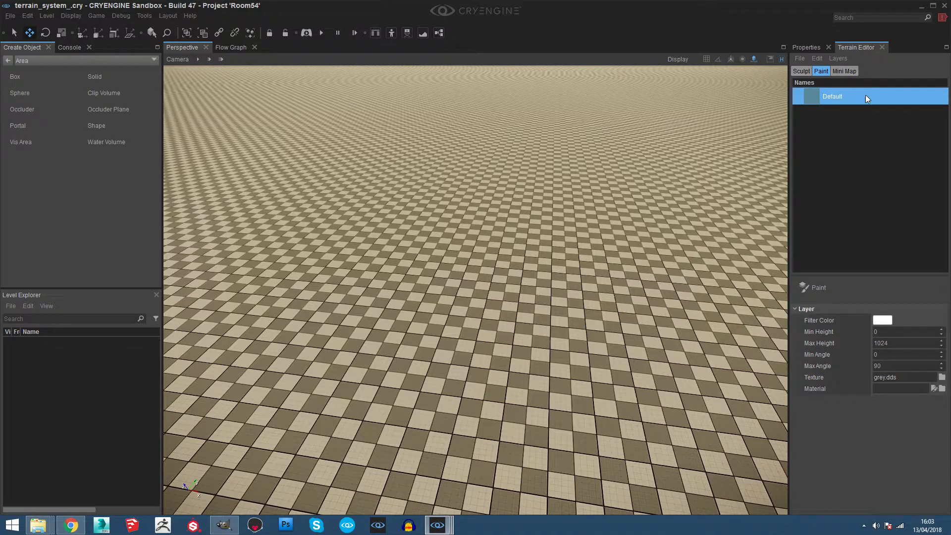
pyautogui.doubleClick(842, 97)
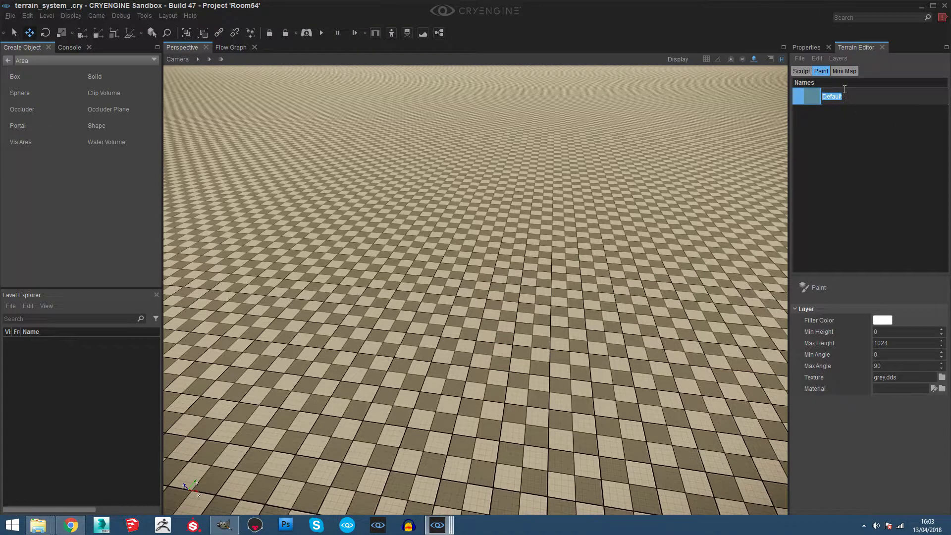
pyautogui.write('grass')
pyautogui.press('Return')
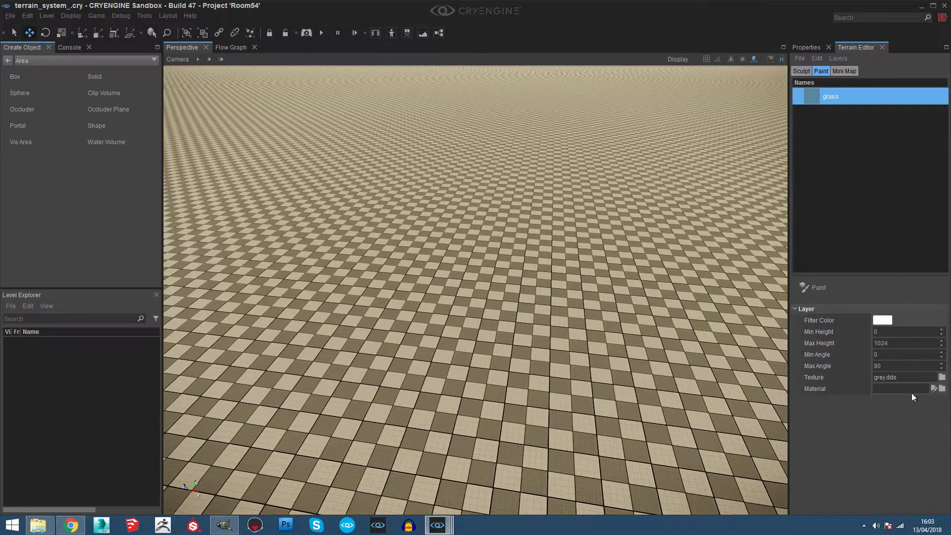
# - Assign the material grass_5.mtl from the Materials/terrain folder to the grass layer
pyautogui.click(942, 389)
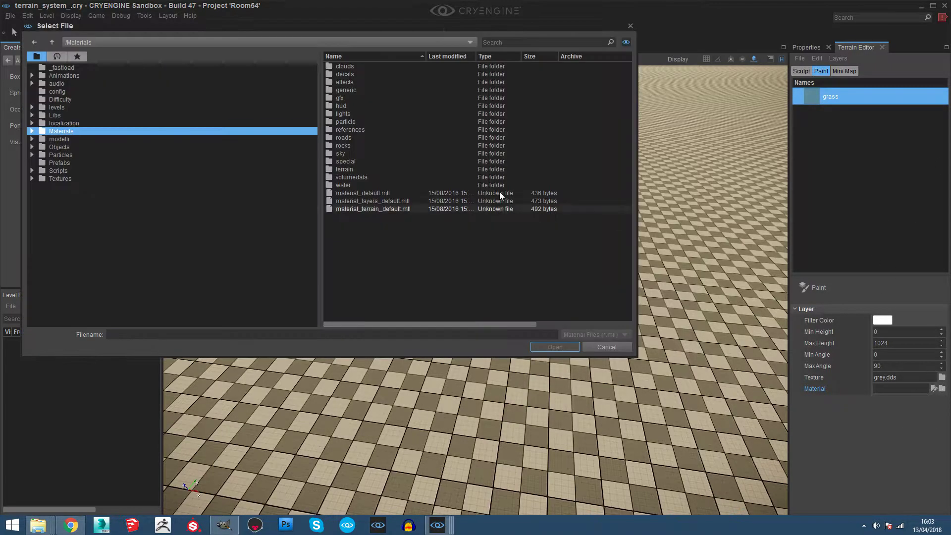
pyautogui.doubleClick(346, 171)
pyautogui.click(336, 169)
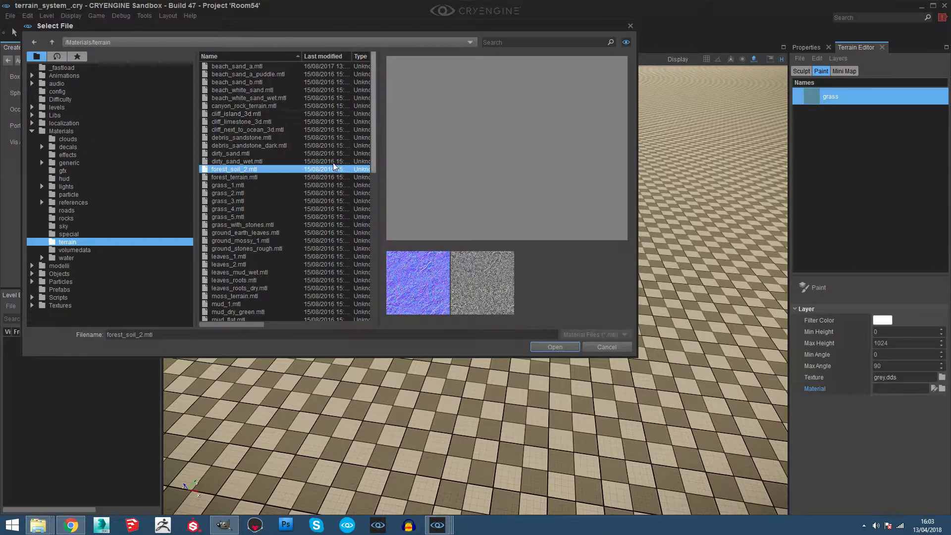
pyautogui.click(236, 217)
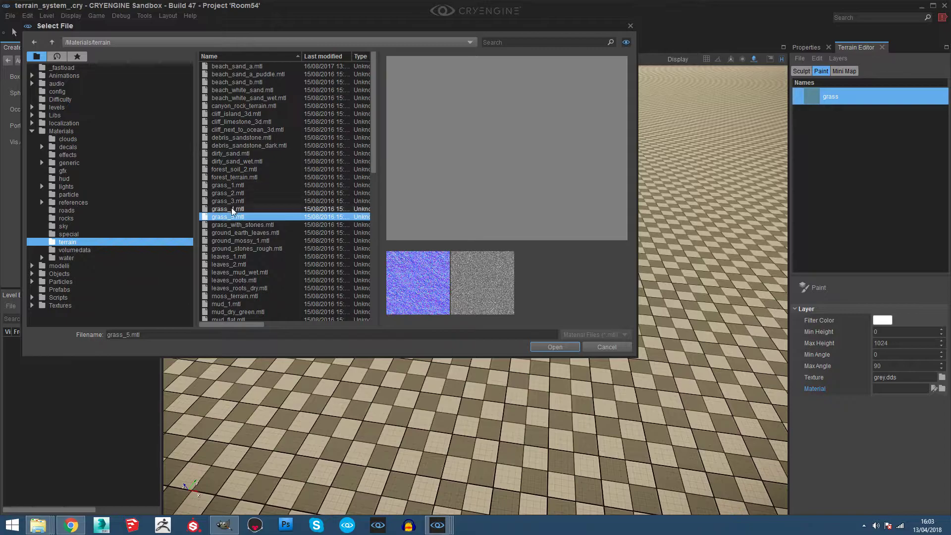
pyautogui.click(557, 349)
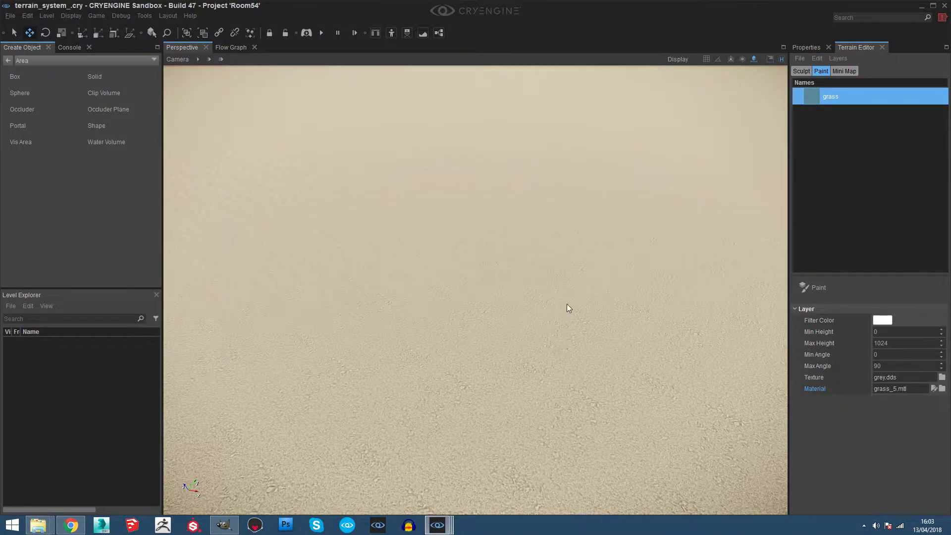
# - Set the grass layer's filter color to dark green, #005300
pyautogui.moveTo(567, 308); pyautogui.dragTo(581, 286, button='right')
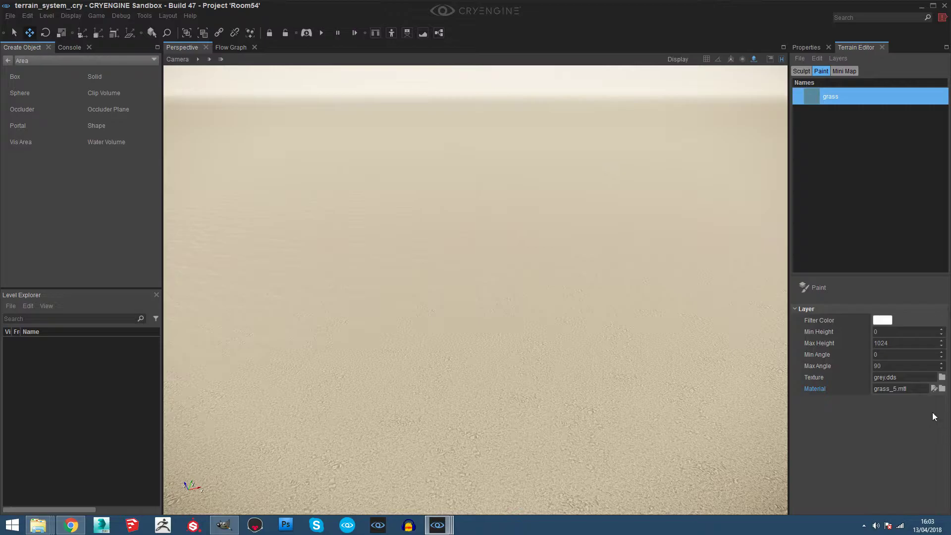
pyautogui.click(888, 323)
pyautogui.moveTo(893, 347); pyautogui.dragTo(920, 402)
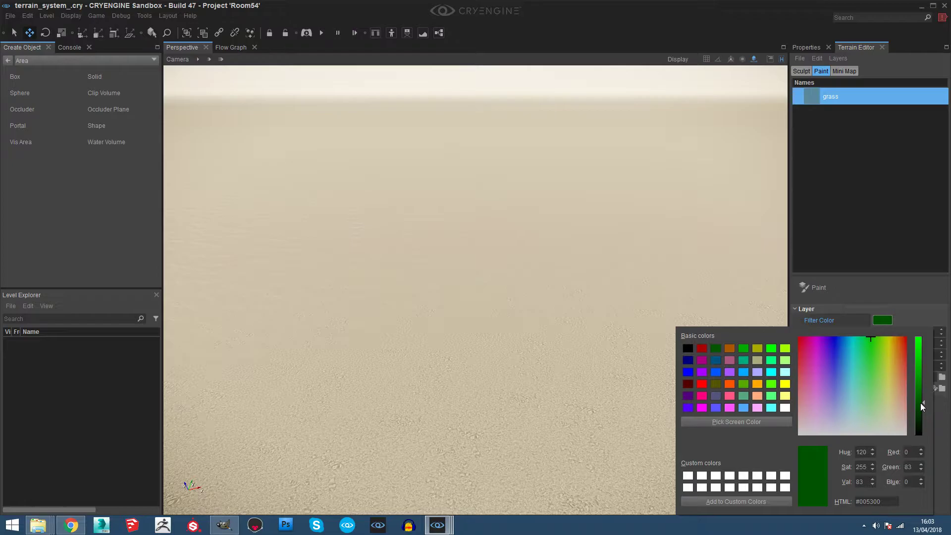
pyautogui.click(921, 291)
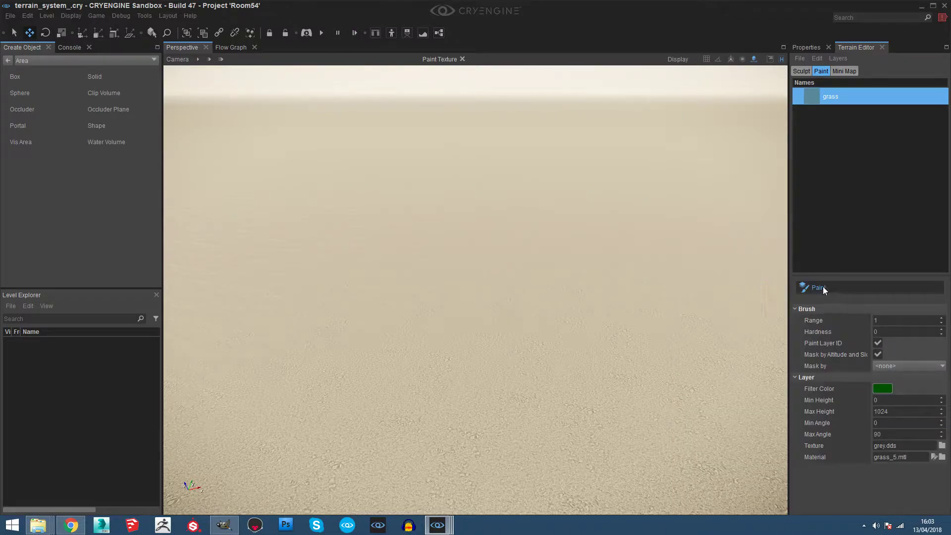
# - Set the terrain paint brush to range 20 and hardness 1
pyautogui.doubleClick(887, 320)
pyautogui.write('20')
pyautogui.write('1')
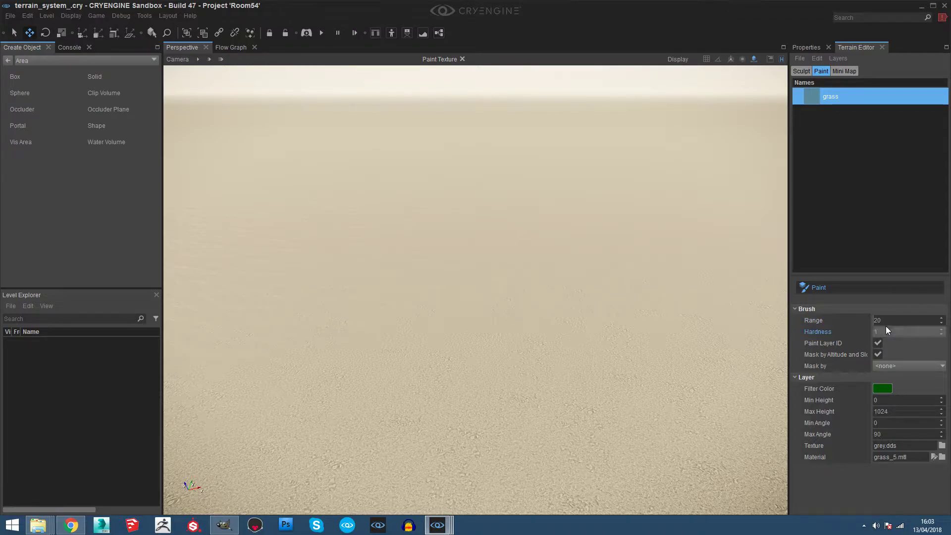
pyautogui.press('s')
pyautogui.moveTo(667, 249); pyautogui.dragTo(667, 255, button='right')
pyautogui.scroll(-5, 667, 255)
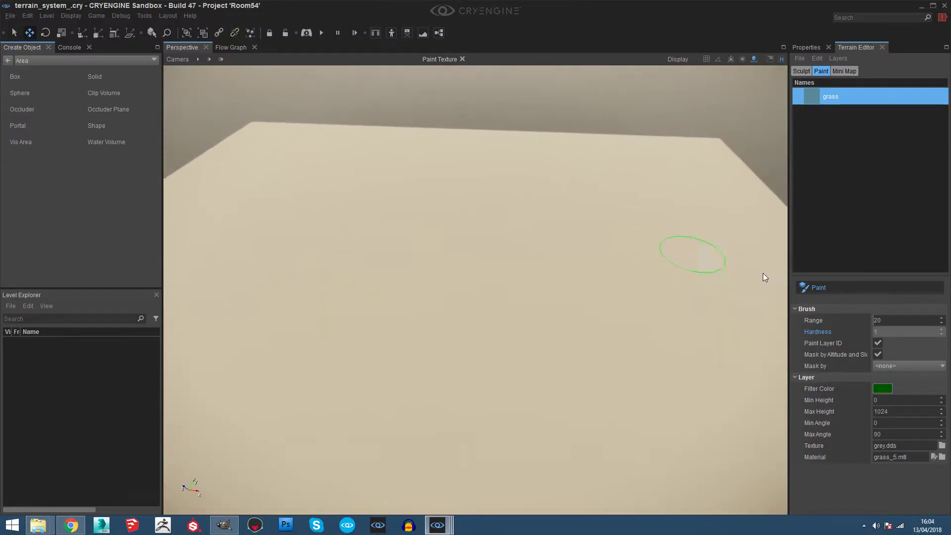
# - Set the terrain paint brush range to 30 and paint a large rounded grass patch across the middle of the terrain
pyautogui.click(885, 320)
pyautogui.write('30')
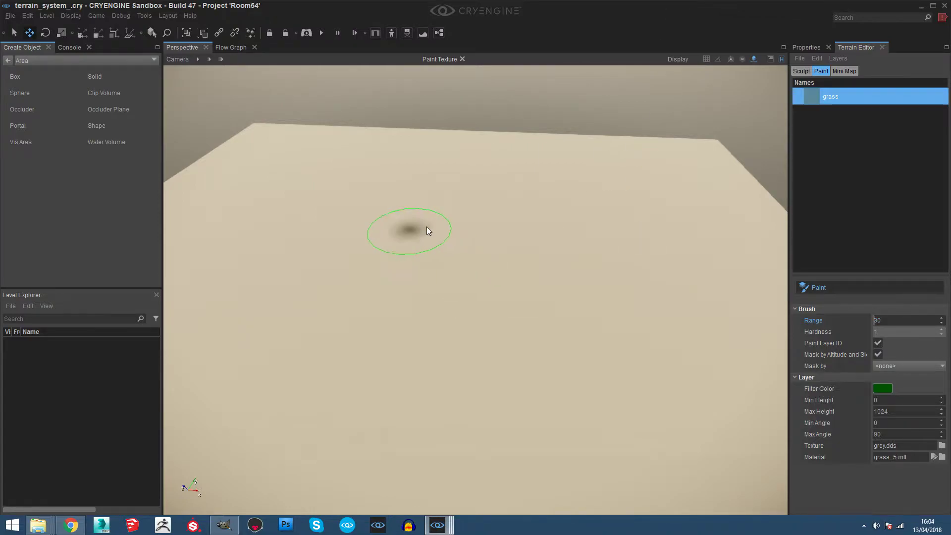
pyautogui.moveTo(427, 229)
pyautogui.mouseDown()
pyautogui.moveTo(549, 236)
pyautogui.moveTo(583, 297)
pyautogui.moveTo(450, 257)
pyautogui.moveTo(535, 290)
pyautogui.moveTo(439, 253)
pyautogui.moveTo(514, 294)
pyautogui.moveTo(404, 227)
pyautogui.moveTo(452, 329)
pyautogui.moveTo(626, 280)
pyautogui.moveTo(351, 255)
pyautogui.moveTo(597, 263)
pyautogui.moveTo(386, 341)
pyautogui.moveTo(619, 308)
pyautogui.moveTo(371, 261)
pyautogui.moveTo(620, 411)
pyautogui.moveTo(321, 251)
pyautogui.moveTo(371, 299)
pyautogui.moveTo(456, 203)
pyautogui.moveTo(582, 230)
pyautogui.moveTo(365, 238)
pyautogui.moveTo(426, 411)
pyautogui.moveTo(631, 333)
pyautogui.moveTo(358, 281)
pyautogui.moveTo(562, 238)
pyautogui.moveTo(493, 281)
pyautogui.mouseUp()
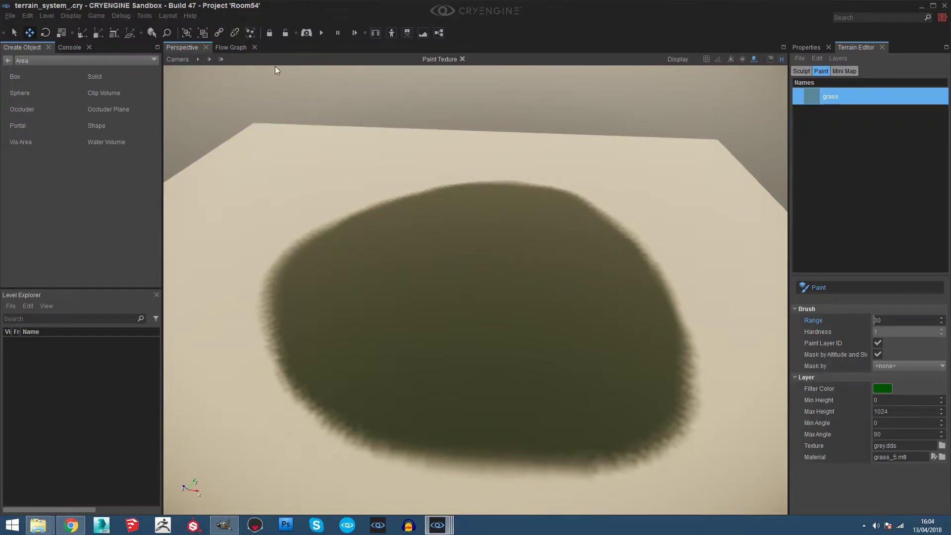
# - Lower the global density of the fog and the volumetric fog in the Environment Editor
pyautogui.click(144, 15)
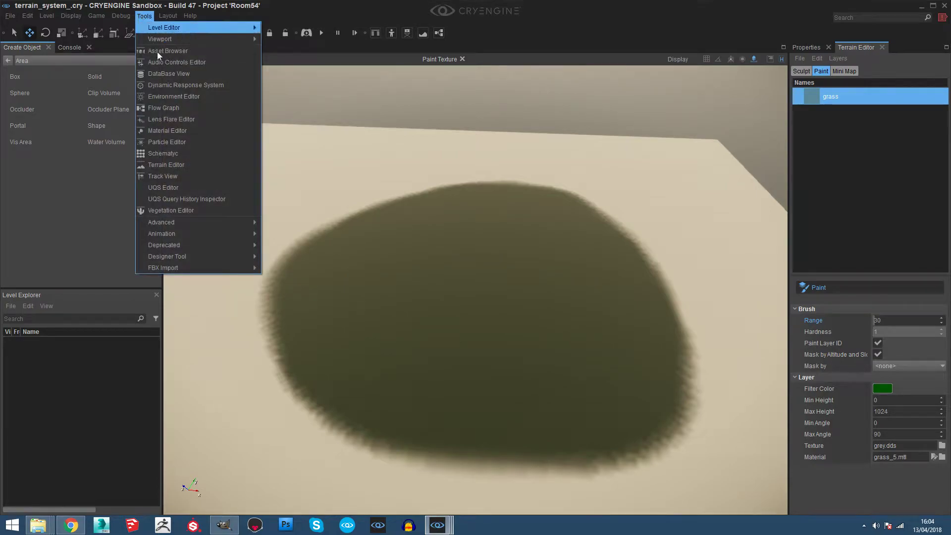
pyautogui.click(181, 97)
pyautogui.click(248, 120)
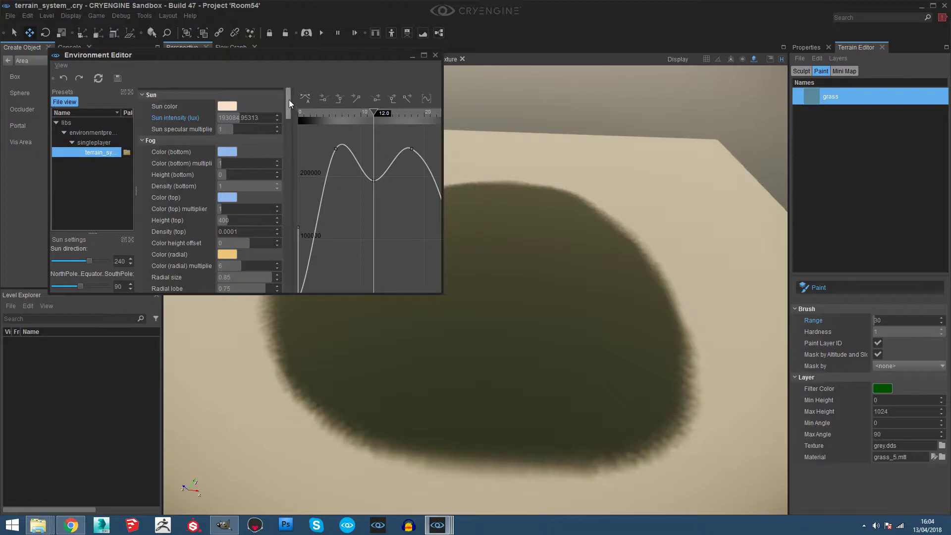
pyautogui.scroll(-2, 290, 99)
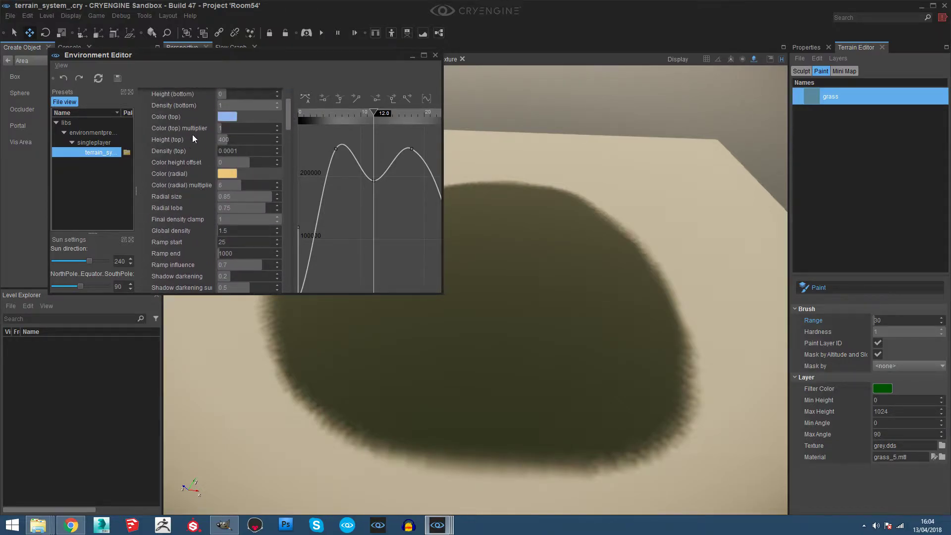
pyautogui.click(238, 230)
pyautogui.moveTo(287, 113); pyautogui.dragTo(290, 146)
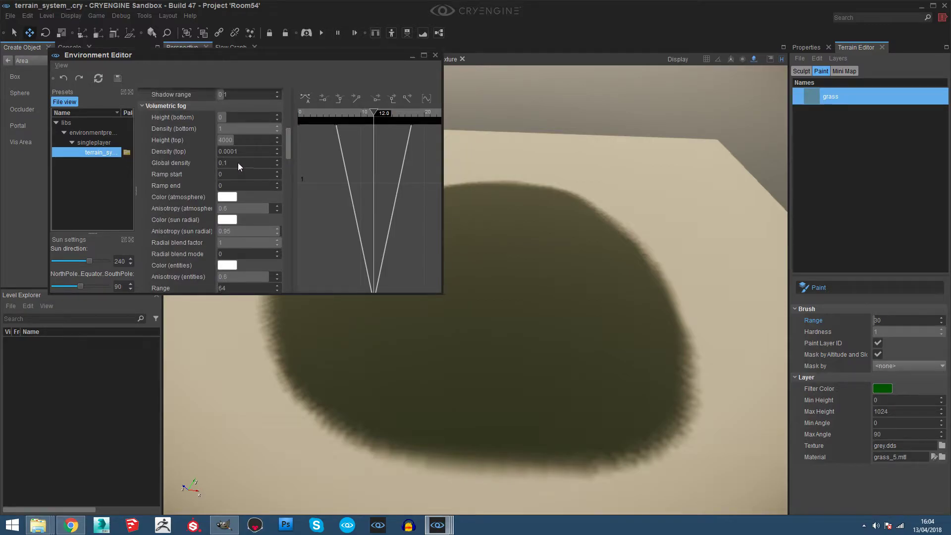
pyautogui.moveTo(238, 163); pyautogui.dragTo(216, 162)
pyautogui.click(412, 56)
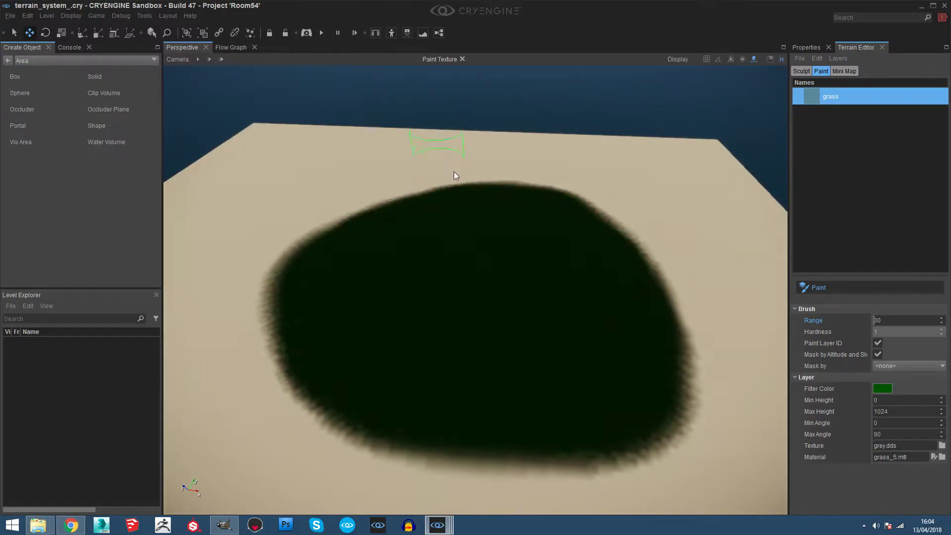
# - Create a second terrain paint layer and name it sand
pyautogui.moveTo(504, 207)
pyautogui.mouseDown(button='right')
pyautogui.moveTo(504, 221)
pyautogui.moveTo(505, 210)
pyautogui.mouseUp(button='right')
pyautogui.press('w')
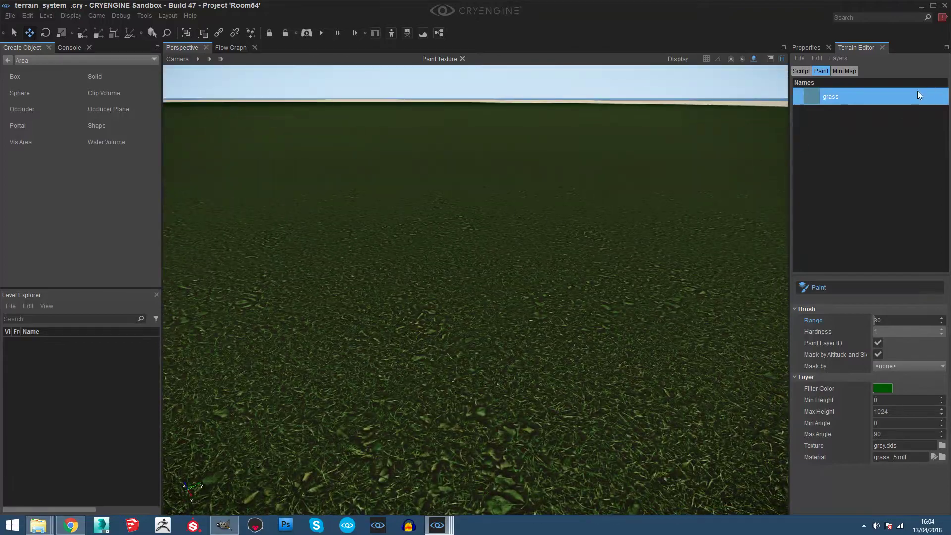
pyautogui.click(838, 58)
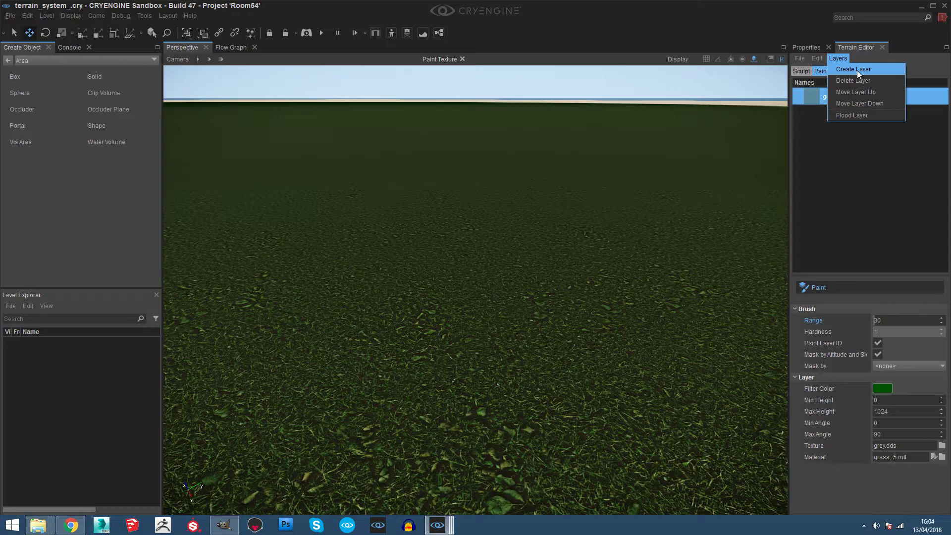
pyautogui.click(856, 69)
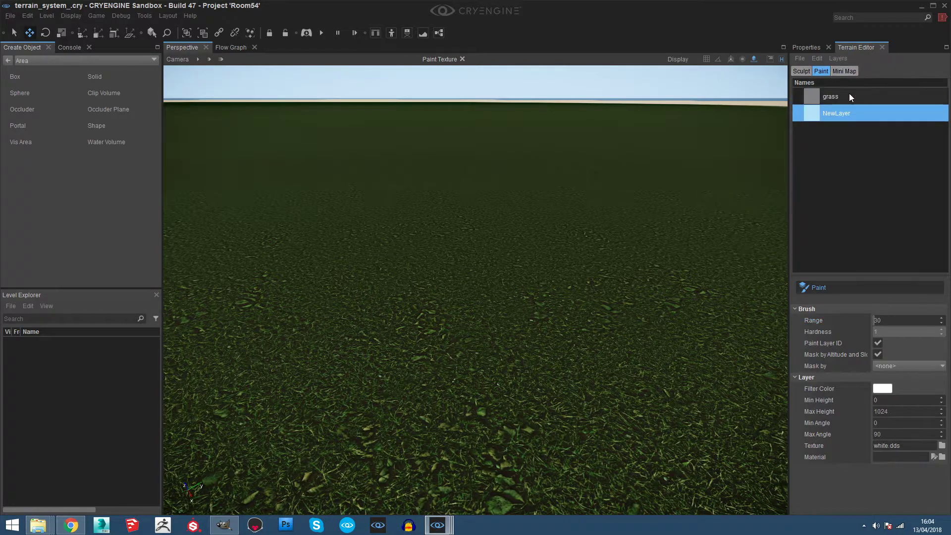
pyautogui.doubleClick(842, 113)
pyautogui.write('sa')
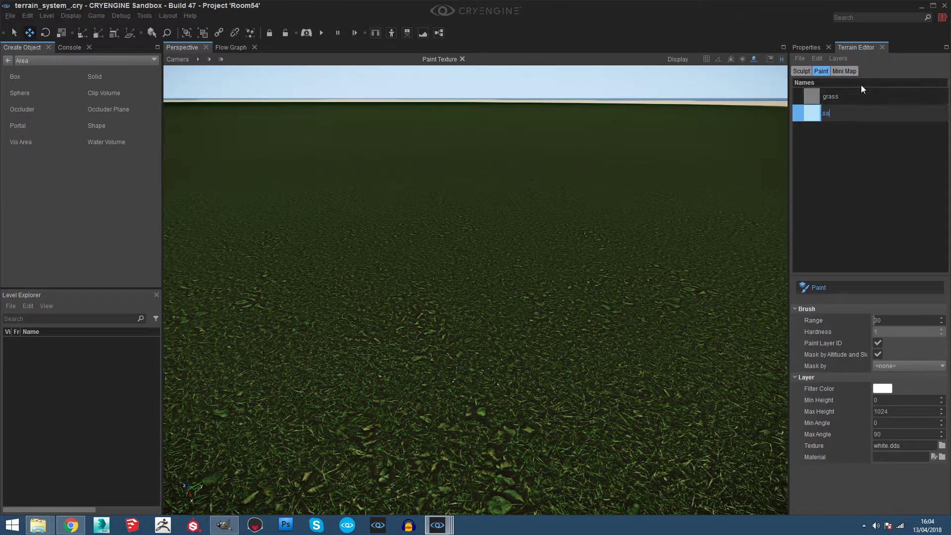
pyautogui.write('nd')
pyautogui.press('Return')
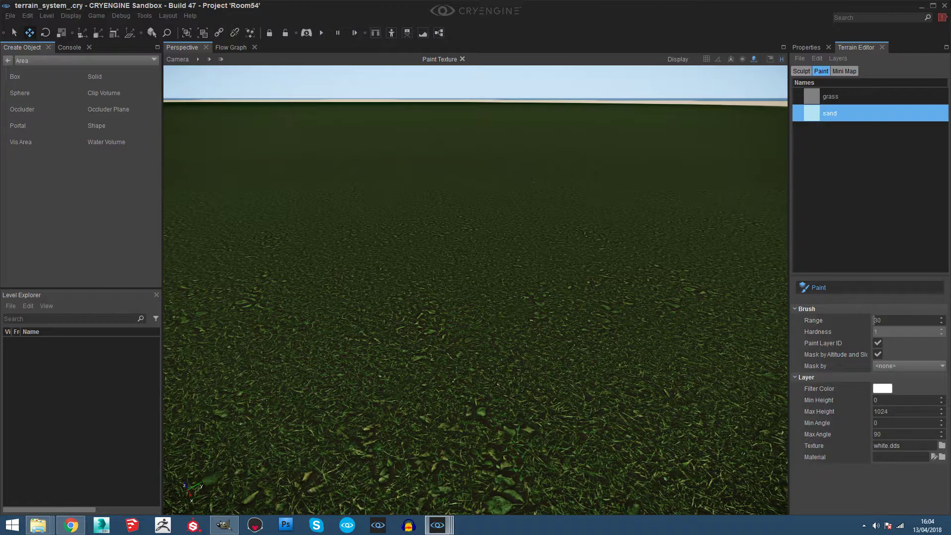
# - Assign the texture grey.dds from the Textures/defaults folder to the sand layer
pyautogui.press('super+c')
pyautogui.click(841, 330)
pyautogui.click(942, 446)
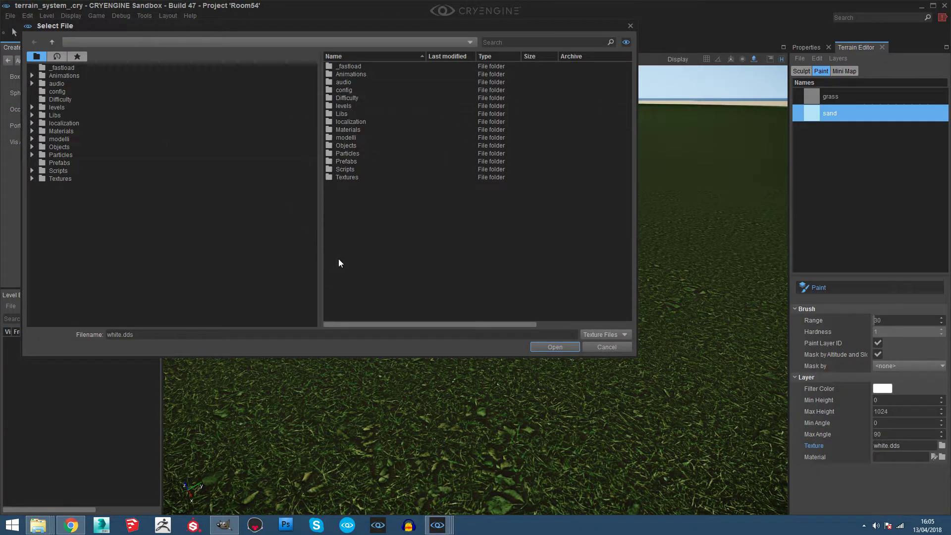
pyautogui.doubleClick(358, 177)
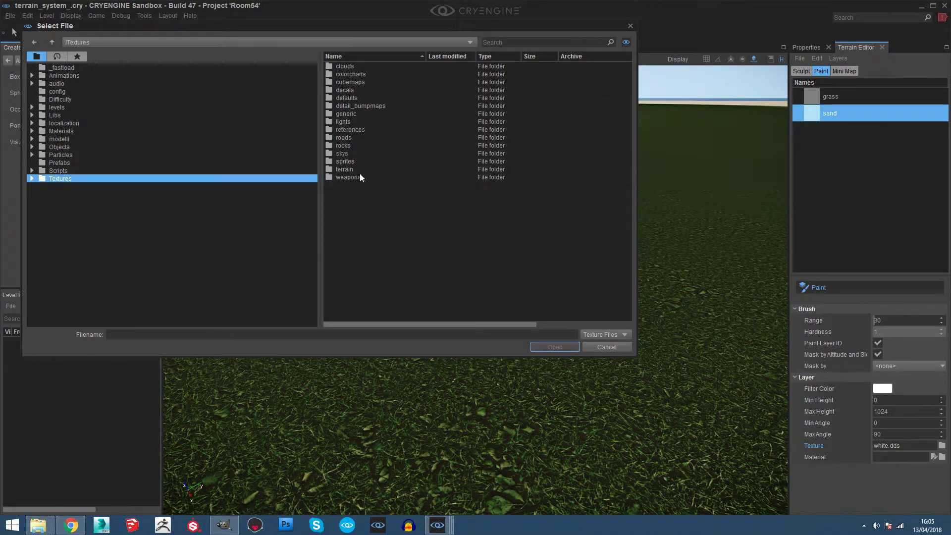
pyautogui.doubleClick(355, 97)
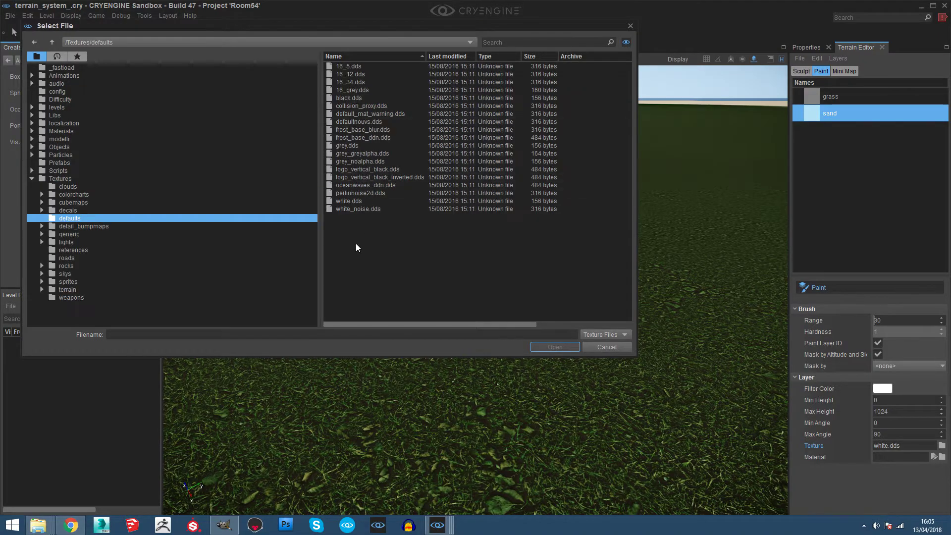
pyautogui.click(361, 145)
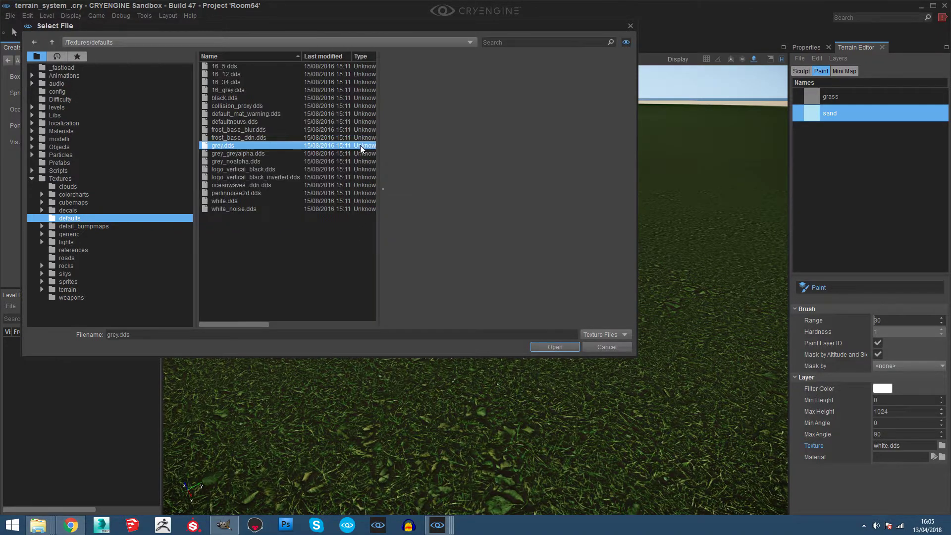
pyautogui.hscroll(1, 221, 152)
pyautogui.doubleClick(221, 145)
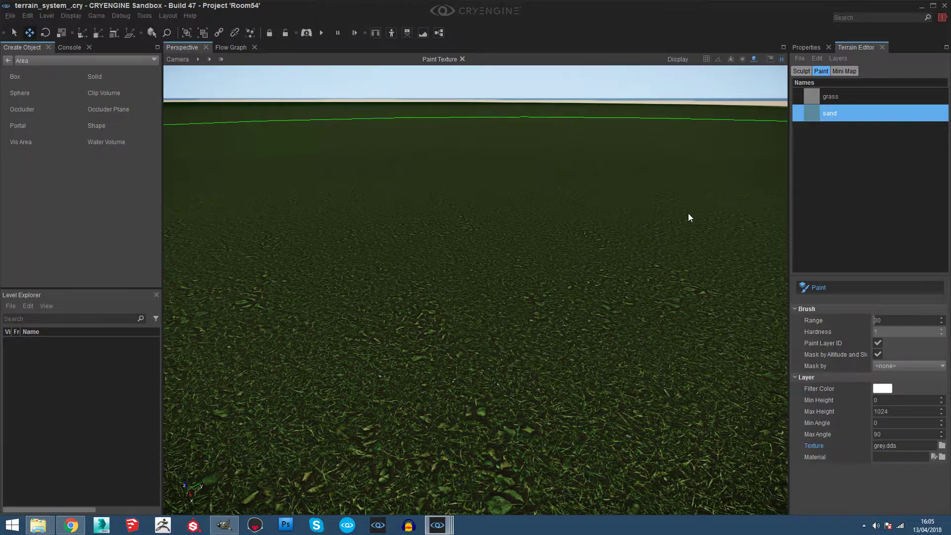
# - Assign the material beach_white_sand.mtl from the Materials/terrain folder to the sand layer
pyautogui.click(942, 456)
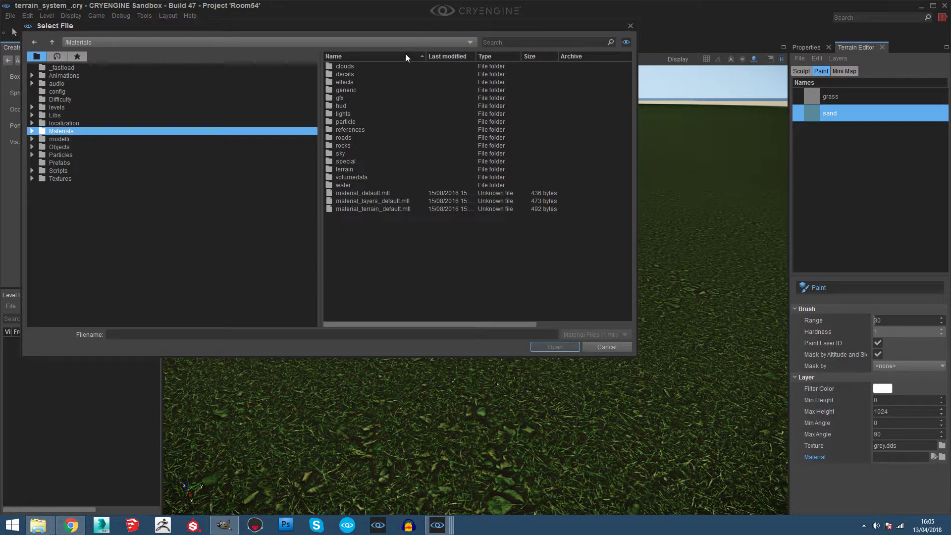
pyautogui.doubleClick(355, 168)
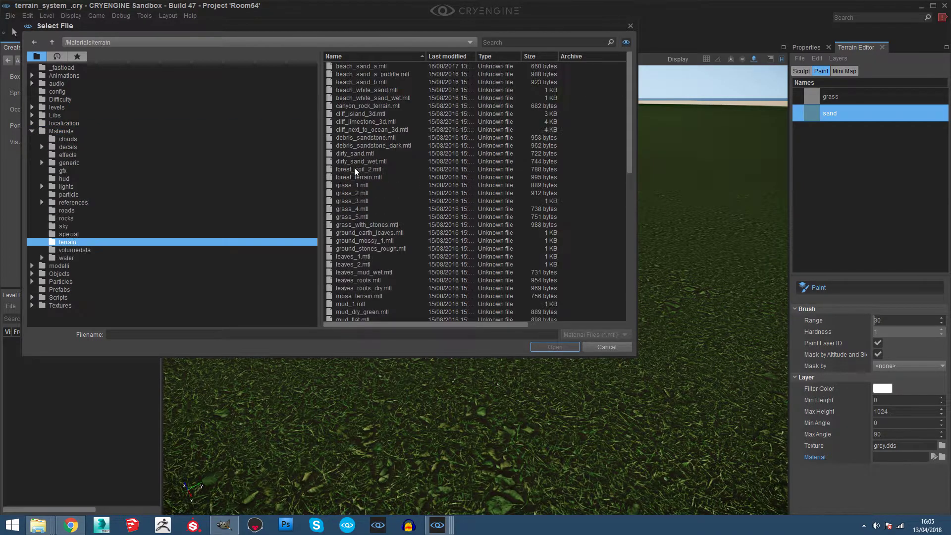
pyautogui.click(355, 170)
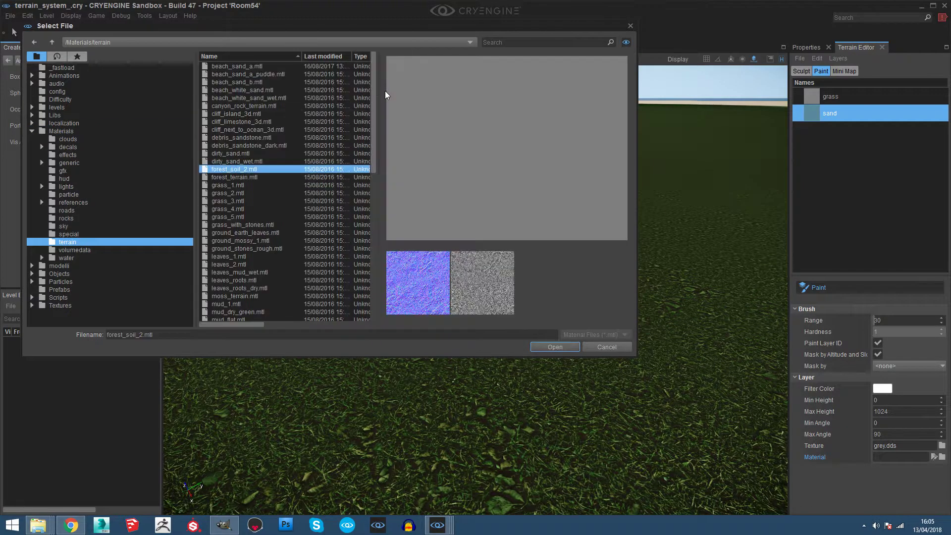
pyautogui.click(266, 90)
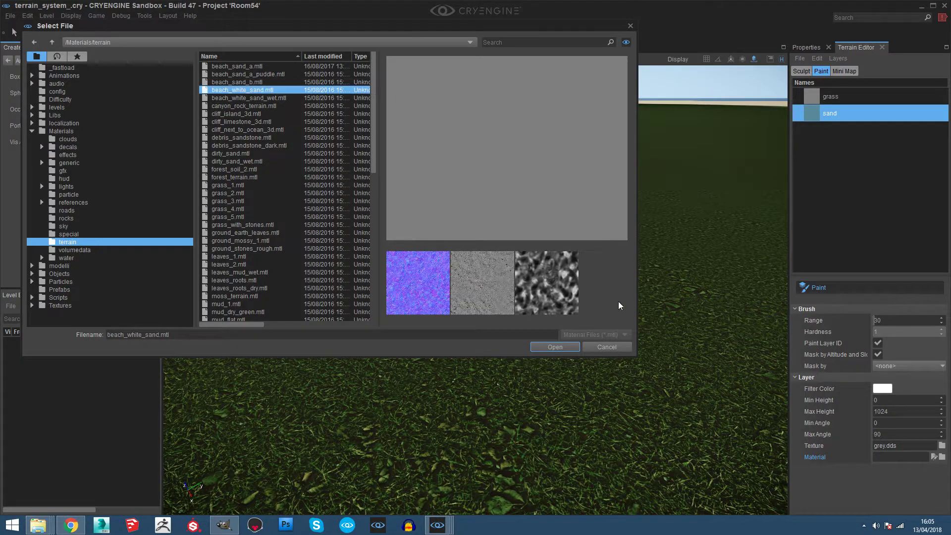
pyautogui.click(555, 347)
# - Paint sand over the near edge of the grass patch and the terrain in front of it
pyautogui.scroll(5, 625, 242)
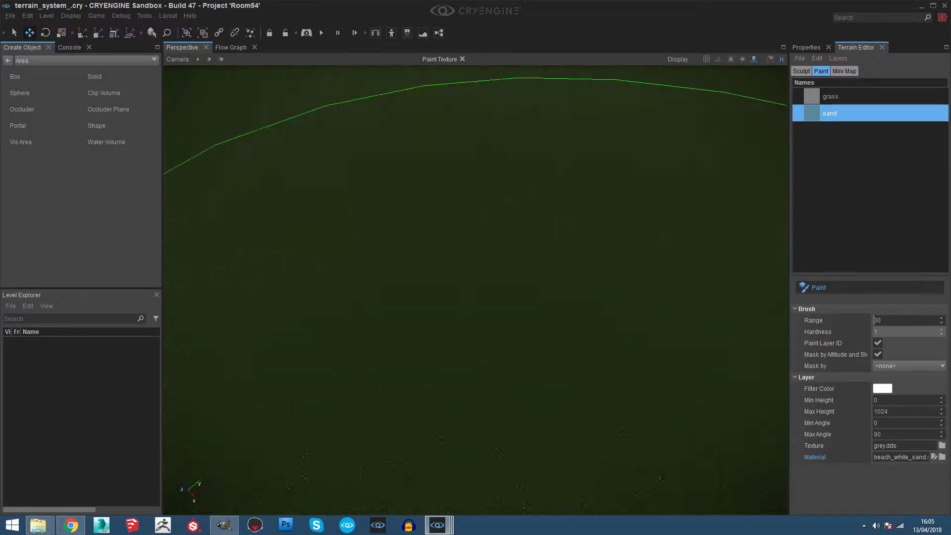
pyautogui.scroll(-5, 626, 249)
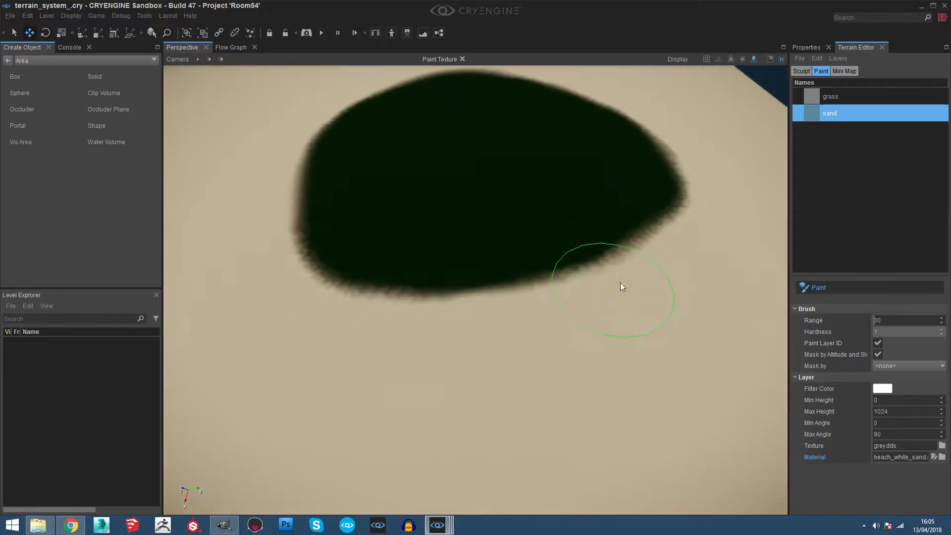
pyautogui.moveTo(608, 281)
pyautogui.mouseDown()
pyautogui.moveTo(441, 305)
pyautogui.moveTo(343, 297)
pyautogui.moveTo(603, 276)
pyautogui.moveTo(612, 333)
pyautogui.mouseUp()
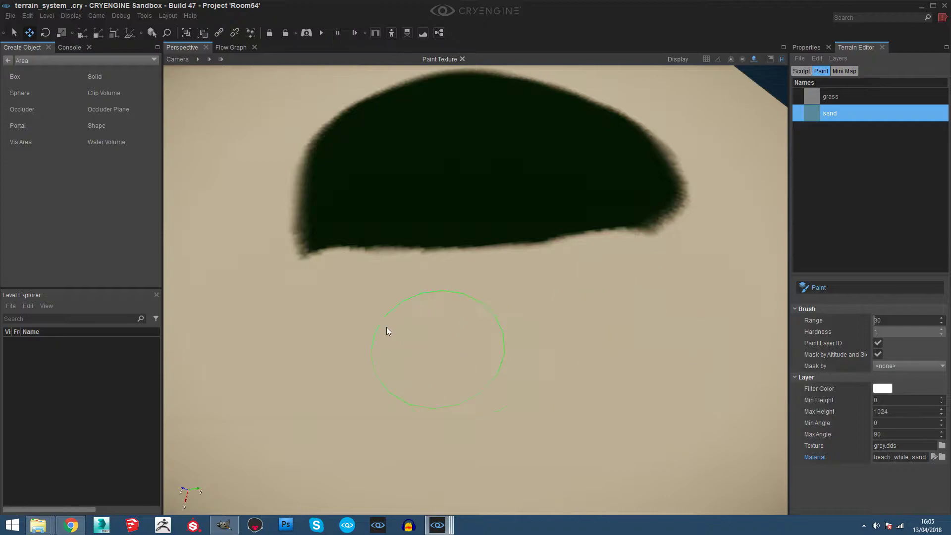
pyautogui.moveTo(388, 330)
pyautogui.mouseDown()
pyautogui.moveTo(312, 295)
pyautogui.moveTo(612, 380)
pyautogui.mouseUp()
pyautogui.moveTo(623, 263)
pyautogui.mouseDown()
pyautogui.moveTo(513, 245)
pyautogui.moveTo(378, 262)
pyautogui.moveTo(255, 261)
pyautogui.mouseUp()
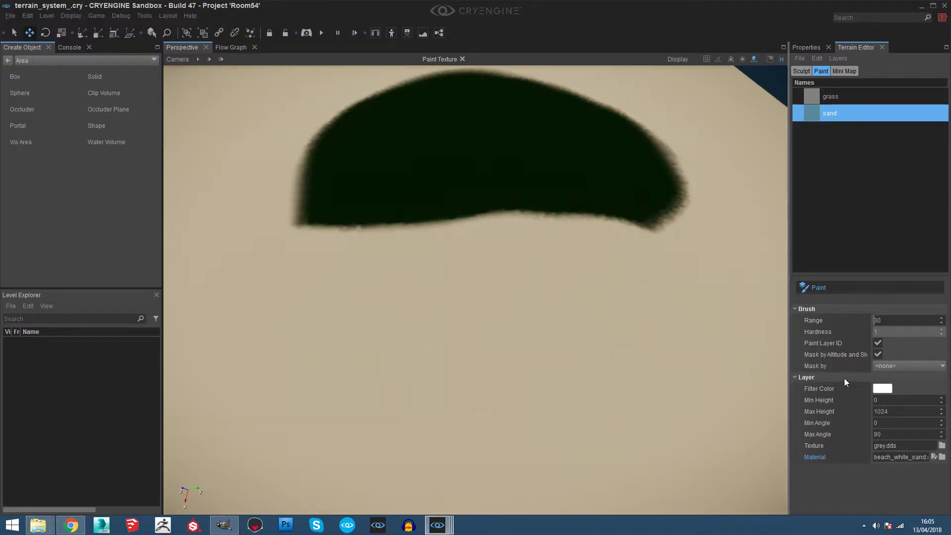
# - Set the sand layer's filter color to pale cream, #fffde6, and repaint sand along the near edge of the grass patch
pyautogui.click(882, 390)
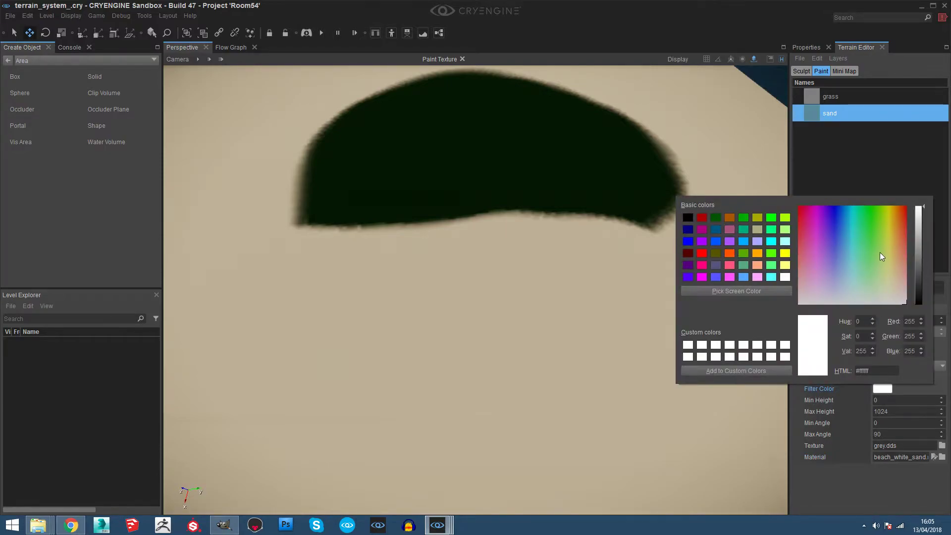
pyautogui.moveTo(877, 295); pyautogui.dragTo(890, 295)
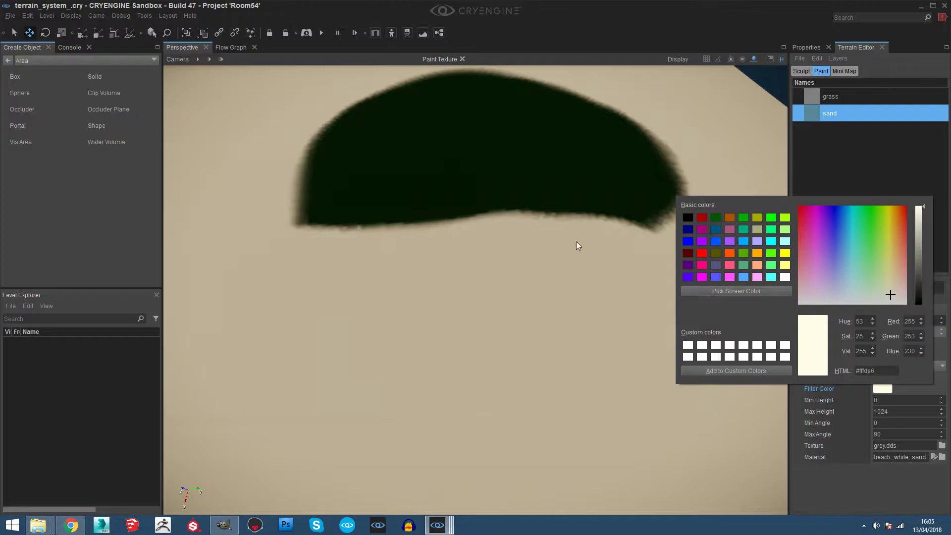
pyautogui.click(594, 281)
pyautogui.moveTo(625, 275)
pyautogui.mouseDown()
pyautogui.moveTo(463, 250)
pyautogui.moveTo(285, 264)
pyautogui.moveTo(649, 279)
pyautogui.mouseUp()
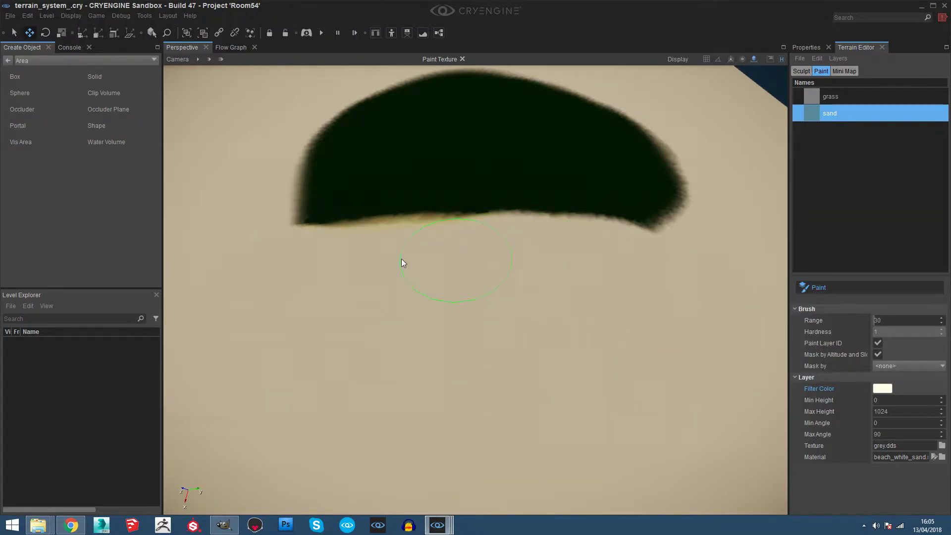
# - Examine the border between the painted sand and the grass up close
pyautogui.moveTo(457, 320)
pyautogui.mouseDown(button='right')
pyautogui.moveTo(495, 310)
pyautogui.moveTo(454, 324)
pyautogui.moveTo(322, 276)
pyautogui.moveTo(458, 384)
pyautogui.moveTo(457, 455)
pyautogui.moveTo(483, 392)
pyautogui.moveTo(425, 296)
pyautogui.mouseUp(button='right')
pyautogui.press('w')
pyautogui.press('w')
pyautogui.press('w')
pyautogui.press('s')
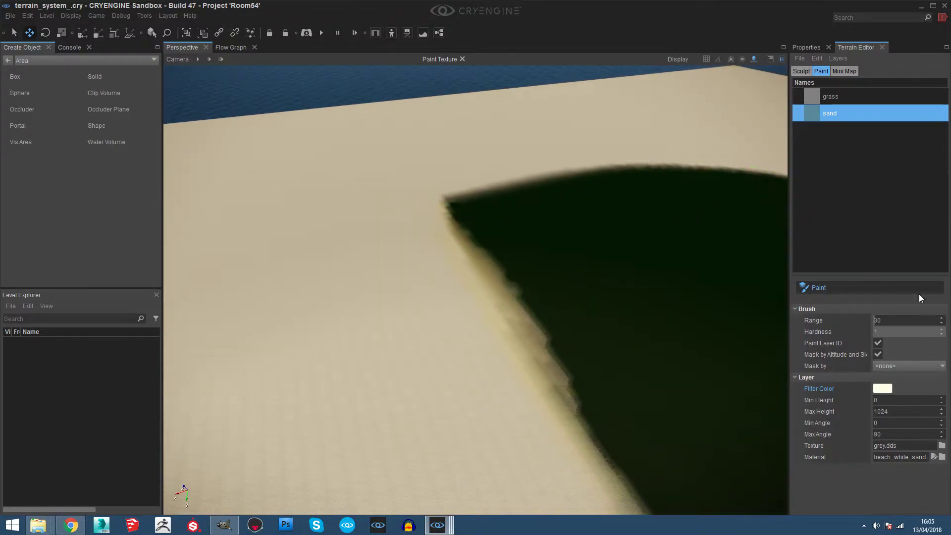
pyautogui.moveTo(627, 266); pyautogui.dragTo(693, 342, button='right')
pyautogui.press('w')
pyautogui.moveTo(599, 286); pyautogui.dragTo(399, 223, button='right')
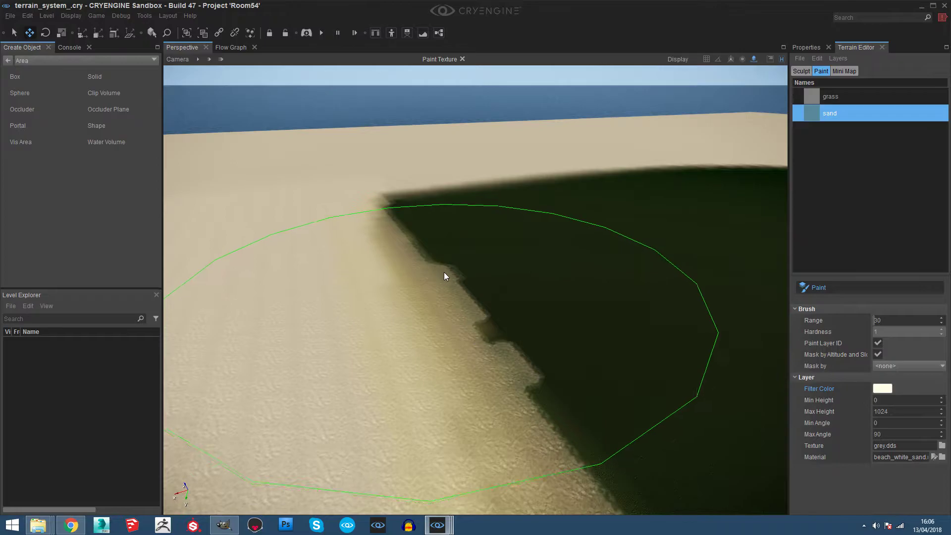
pyautogui.press('w')
pyautogui.moveTo(490, 296)
pyautogui.mouseDown(button='right')
pyautogui.moveTo(511, 322)
pyautogui.moveTo(500, 288)
pyautogui.moveTo(505, 311)
pyautogui.mouseUp(button='right')
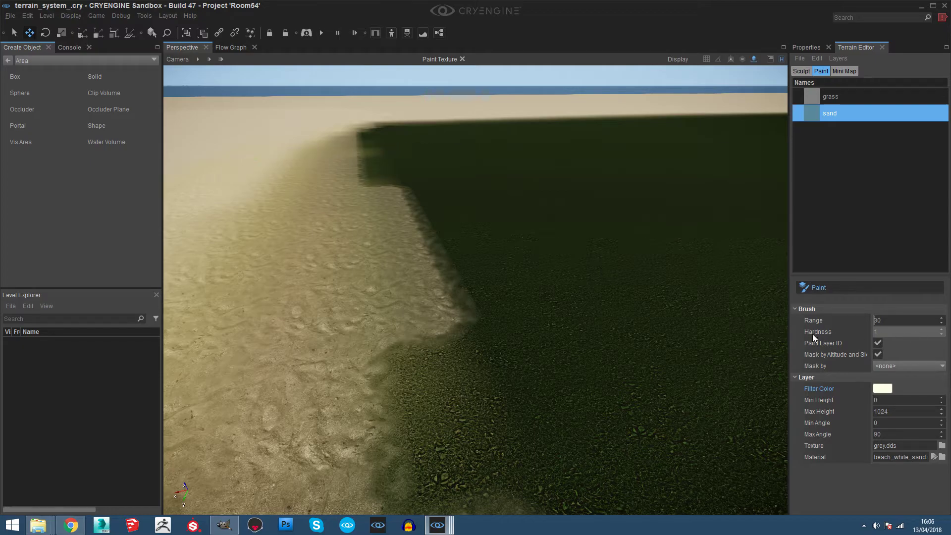
# - Set the terrain paint brush to hardness 0.1 and range 2
pyautogui.doubleClick(887, 332)
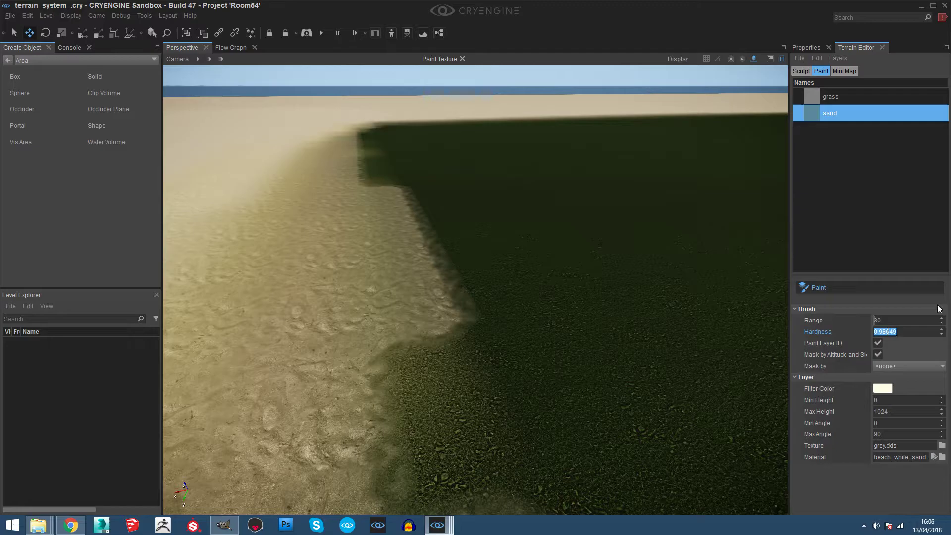
pyautogui.write('0,1')
pyautogui.press('Return')
pyautogui.click(906, 321)
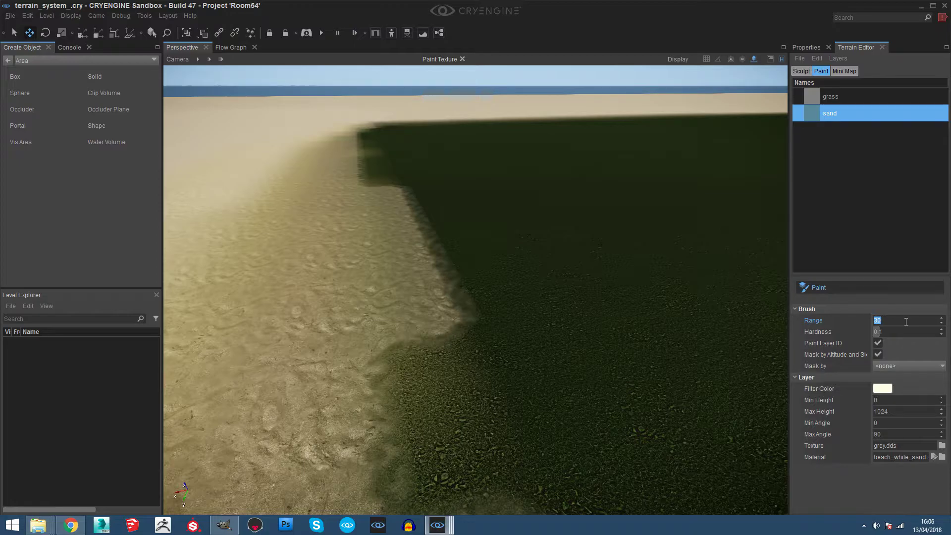
pyautogui.write('2')
# - Paint sand with the small soft brush along the jagged grass border to smooth the transition
pyautogui.moveTo(377, 371); pyautogui.dragTo(364, 379)
pyautogui.moveTo(364, 380); pyautogui.dragTo(373, 388, button='right')
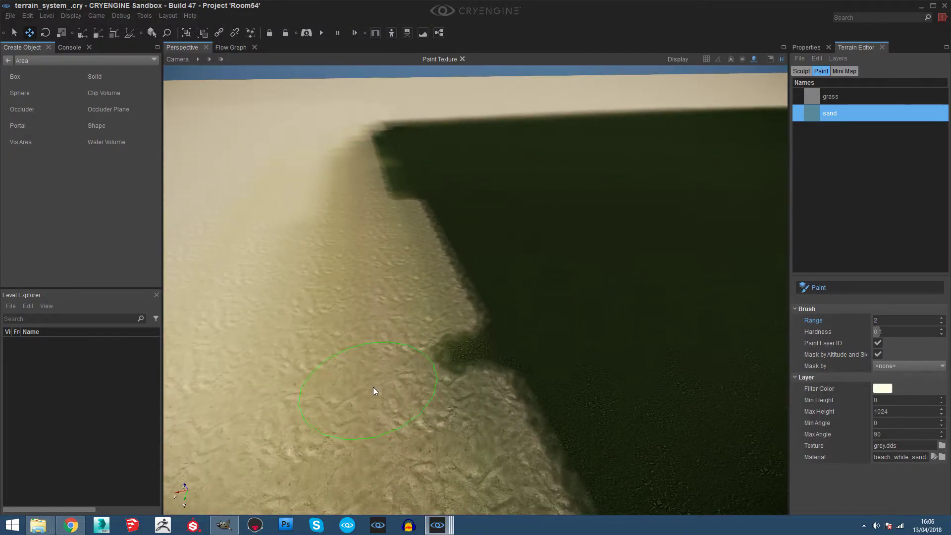
pyautogui.moveTo(373, 387)
pyautogui.mouseDown()
pyautogui.moveTo(399, 355)
pyautogui.moveTo(458, 352)
pyautogui.moveTo(441, 346)
pyautogui.moveTo(435, 313)
pyautogui.moveTo(446, 310)
pyautogui.moveTo(414, 219)
pyautogui.mouseUp()
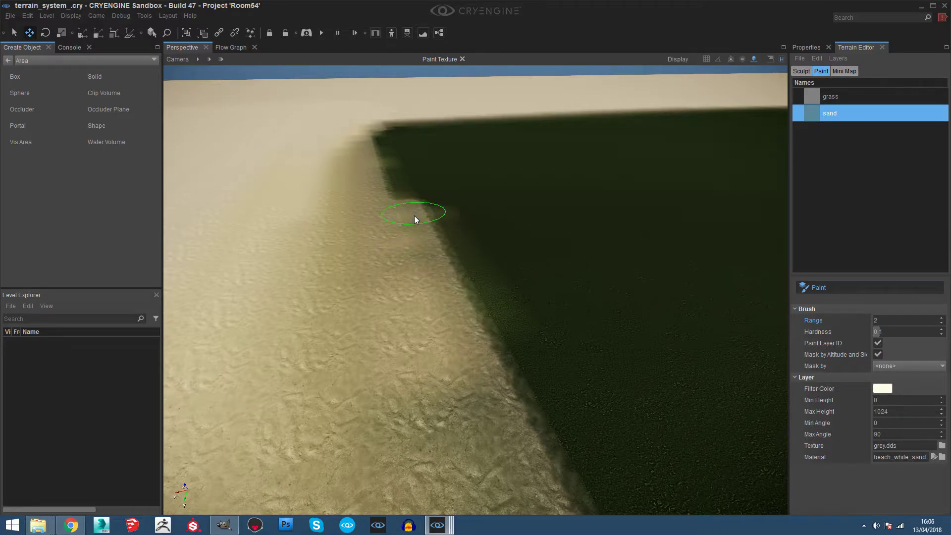
# - Paint sand over the jagged notch in the grass border and check the blend up close
pyautogui.moveTo(414, 219)
pyautogui.mouseDown(button='right')
pyautogui.moveTo(488, 359)
pyautogui.moveTo(459, 323)
pyautogui.mouseUp(button='right')
pyautogui.press('s')
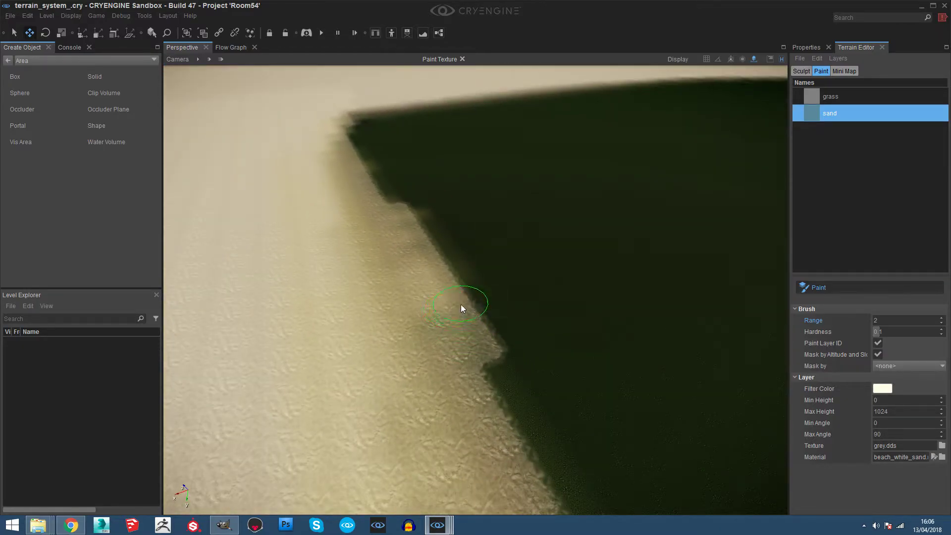
pyautogui.moveTo(460, 308)
pyautogui.mouseDown()
pyautogui.moveTo(477, 330)
pyautogui.moveTo(477, 358)
pyautogui.moveTo(475, 340)
pyautogui.mouseUp()
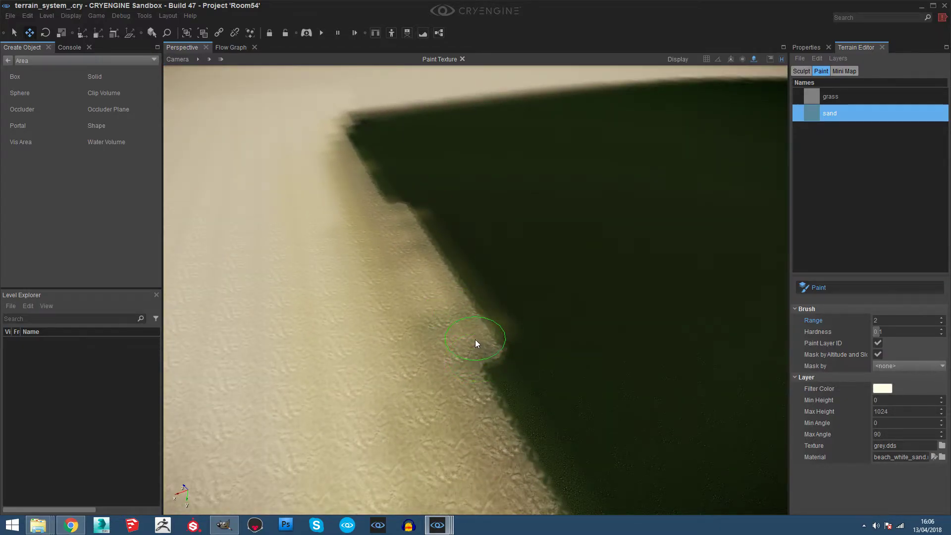
pyautogui.moveTo(474, 340)
pyautogui.mouseDown(button='right')
pyautogui.moveTo(482, 319)
pyautogui.moveTo(471, 341)
pyautogui.mouseUp(button='right')
pyautogui.press('w')
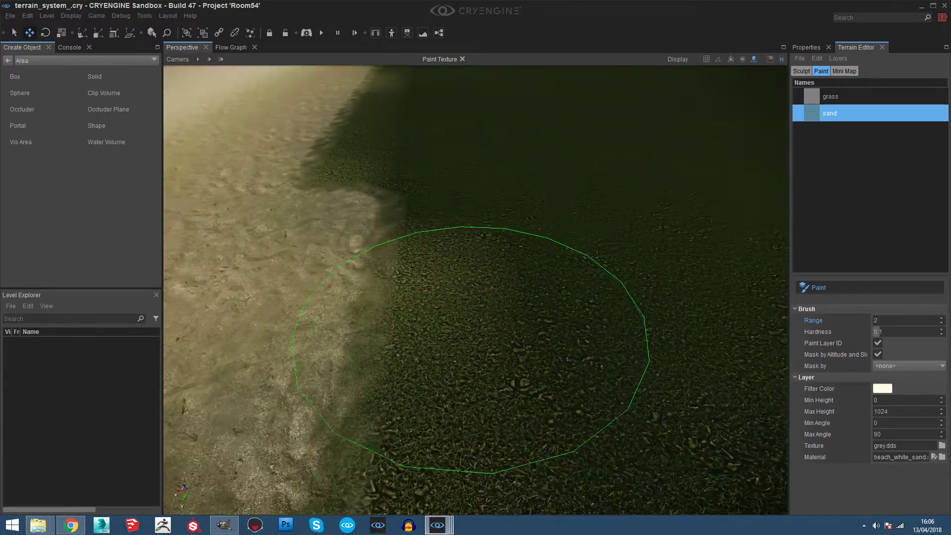
pyautogui.press('s')
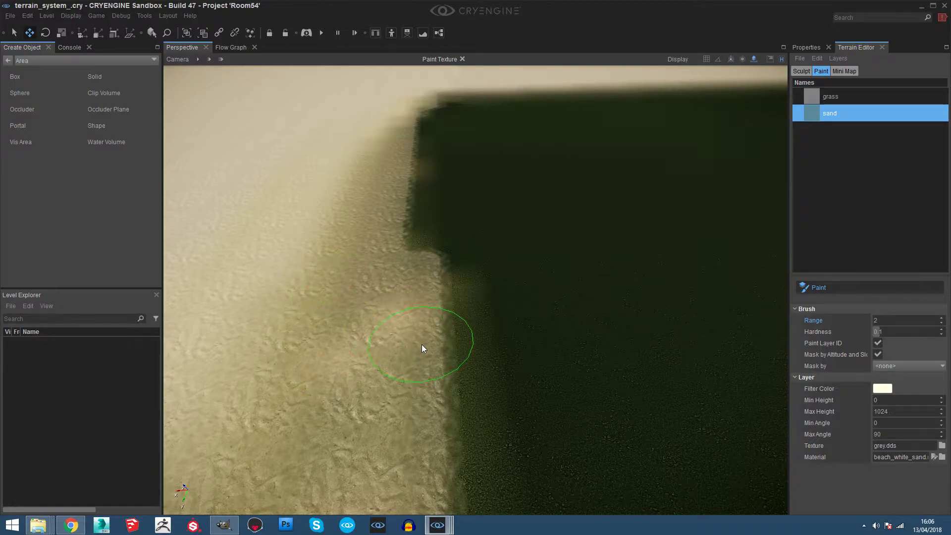
# - Dab more sand along the grass border with the small soft brush, undoing unwanted strokes
pyautogui.moveTo(423, 348)
pyautogui.mouseDown()
pyautogui.moveTo(429, 356)
pyautogui.moveTo(435, 325)
pyautogui.moveTo(431, 413)
pyautogui.moveTo(442, 352)
pyautogui.moveTo(452, 352)
pyautogui.moveTo(451, 385)
pyautogui.moveTo(451, 342)
pyautogui.moveTo(456, 354)
pyautogui.moveTo(430, 364)
pyautogui.moveTo(436, 429)
pyautogui.moveTo(440, 349)
pyautogui.moveTo(454, 334)
pyautogui.moveTo(465, 338)
pyautogui.moveTo(456, 349)
pyautogui.moveTo(474, 348)
pyautogui.moveTo(453, 346)
pyautogui.moveTo(457, 363)
pyautogui.moveTo(473, 354)
pyautogui.mouseUp()
pyautogui.hotkey('ctrl', 'z')
pyautogui.hotkey('ctrl', 'z')
pyautogui.moveTo(487, 349)
pyautogui.mouseDown(button='right')
pyautogui.moveTo(515, 354)
pyautogui.moveTo(488, 349)
pyautogui.mouseUp(button='right')
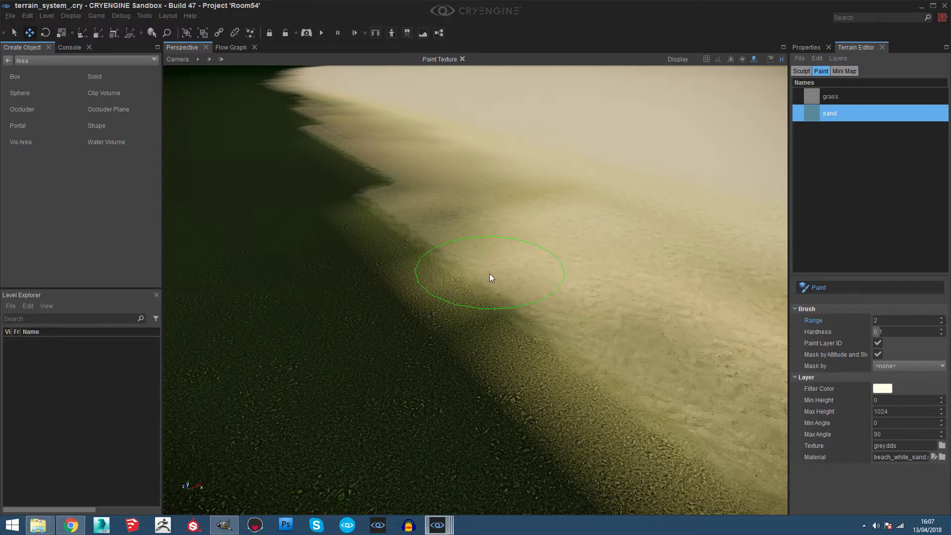
pyautogui.click(477, 275)
pyautogui.hotkey('ctrl', 'z')
pyautogui.moveTo(536, 271); pyautogui.dragTo(524, 268, button='right')
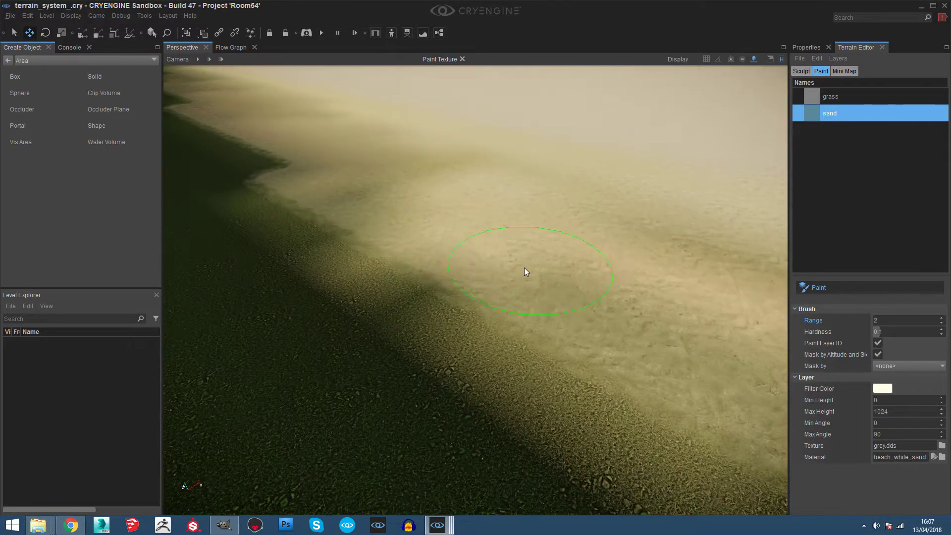
pyautogui.click(480, 260)
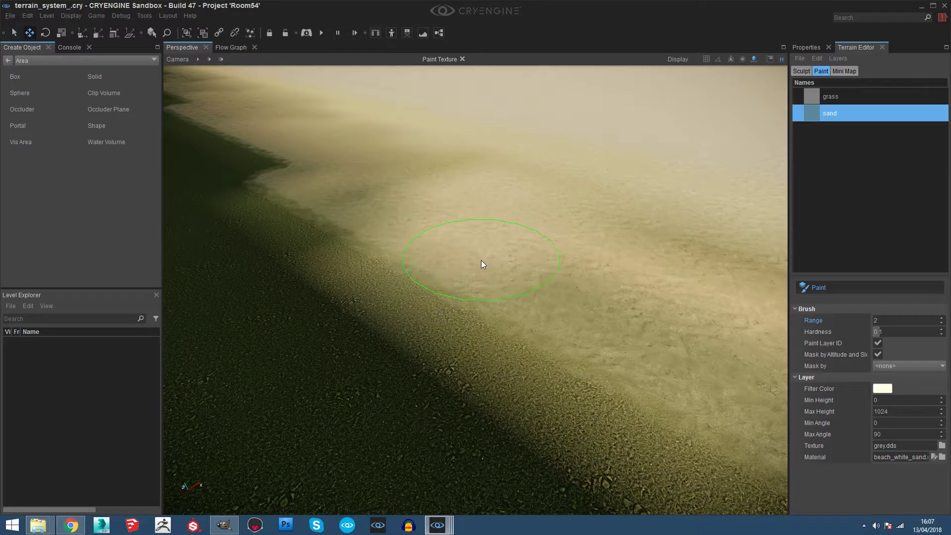
pyautogui.hotkey('ctrl', 'z')
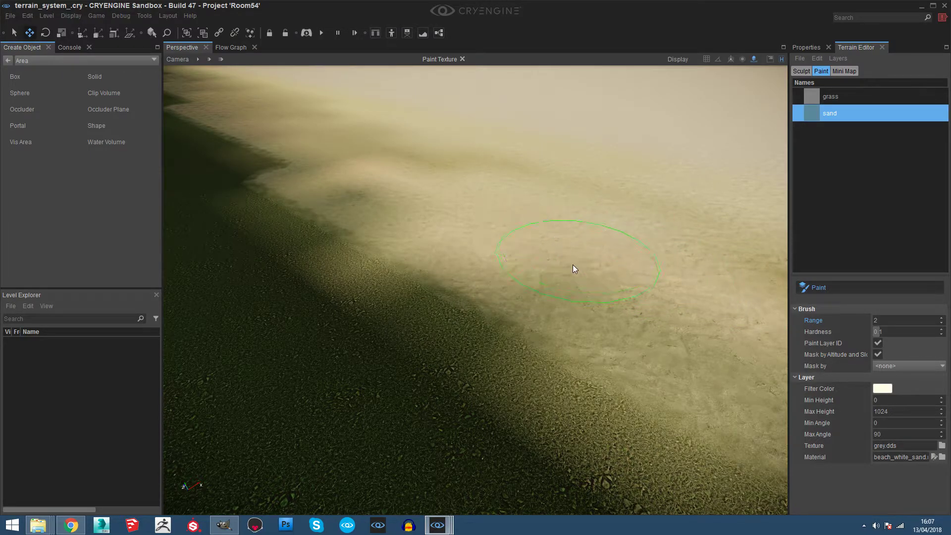
# - Brush sand into the grass border from the opposite viewing direction and undo the last strokes
pyautogui.moveTo(599, 231)
pyautogui.mouseDown(button='right')
pyautogui.moveTo(659, 238)
pyautogui.moveTo(599, 231)
pyautogui.moveTo(611, 258)
pyautogui.moveTo(542, 316)
pyautogui.moveTo(563, 324)
pyautogui.mouseUp(button='right')
pyautogui.press('s')
pyautogui.press('w')
pyautogui.moveTo(429, 271)
pyautogui.mouseDown()
pyautogui.moveTo(409, 239)
pyautogui.moveTo(449, 273)
pyautogui.moveTo(479, 263)
pyautogui.mouseUp()
pyautogui.hotkey('ctrl', 'z')
pyautogui.hotkey('ctrl', 'z')
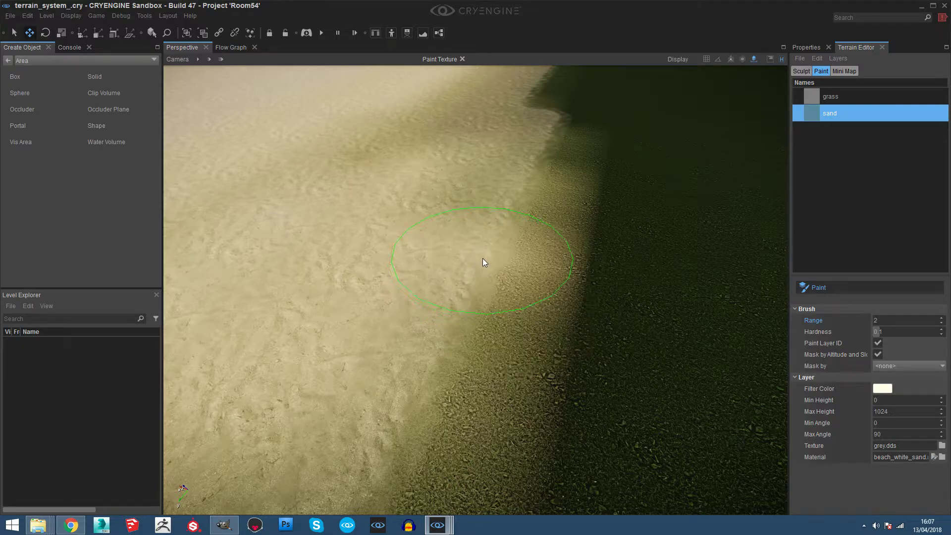
# - Switch from painting to the Flatten sculpting tool and sample its height from the grass terrain
pyautogui.moveTo(482, 257)
pyautogui.mouseDown(button='right')
pyautogui.moveTo(495, 259)
pyautogui.moveTo(480, 252)
pyautogui.moveTo(488, 262)
pyautogui.moveTo(489, 248)
pyautogui.moveTo(483, 259)
pyautogui.moveTo(490, 253)
pyautogui.moveTo(477, 240)
pyautogui.mouseUp(button='right')
pyautogui.press('s')
pyautogui.moveTo(507, 329); pyautogui.dragTo(490, 345, button='right')
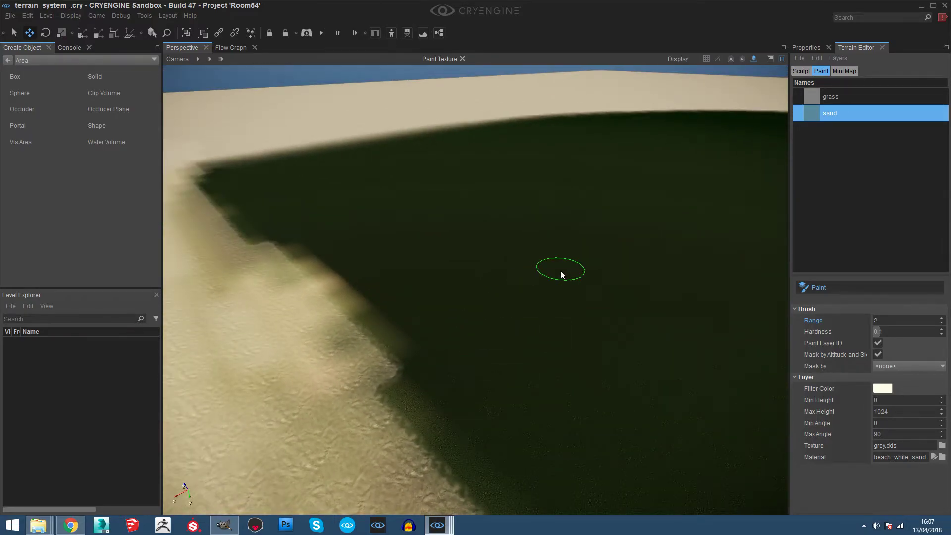
pyautogui.click(800, 70)
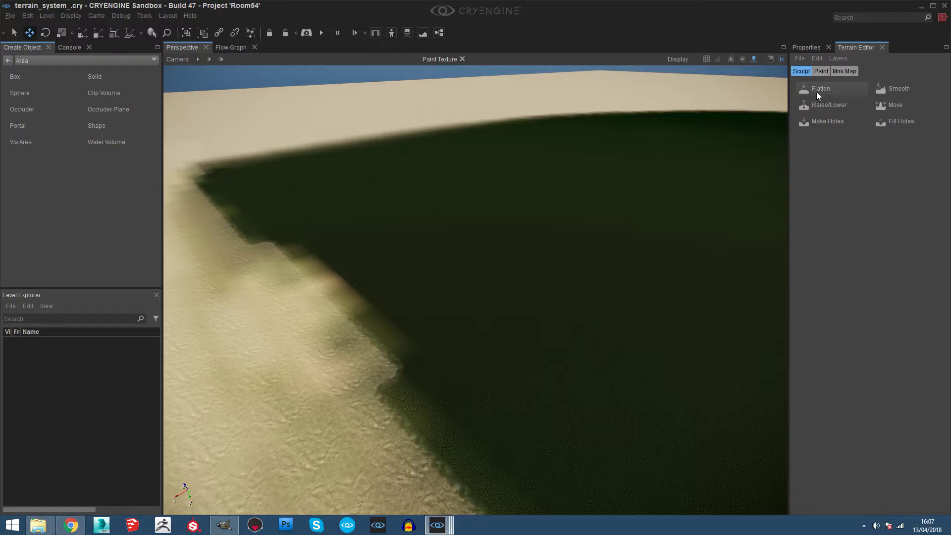
pyautogui.click(816, 91)
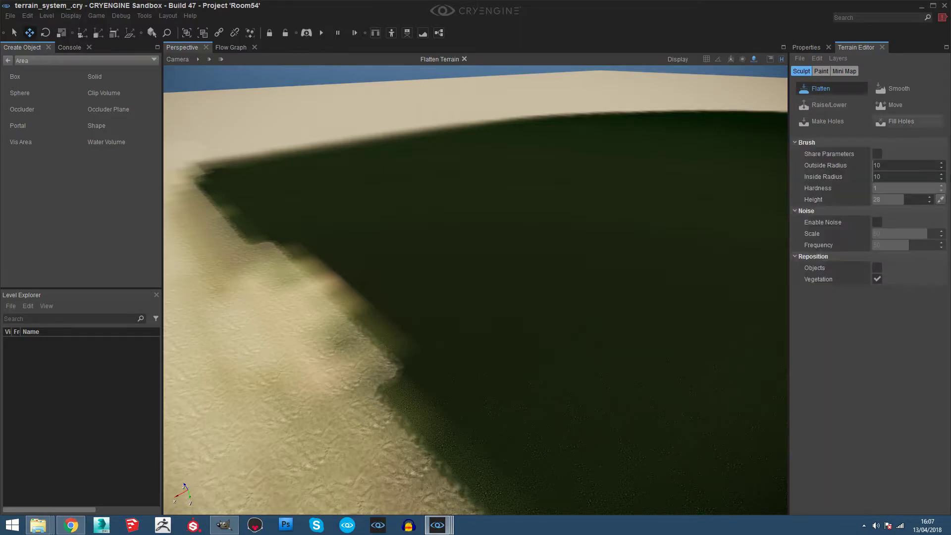
pyautogui.click(941, 201)
pyautogui.click(546, 213)
pyautogui.moveTo(546, 214); pyautogui.dragTo(542, 213, button='right')
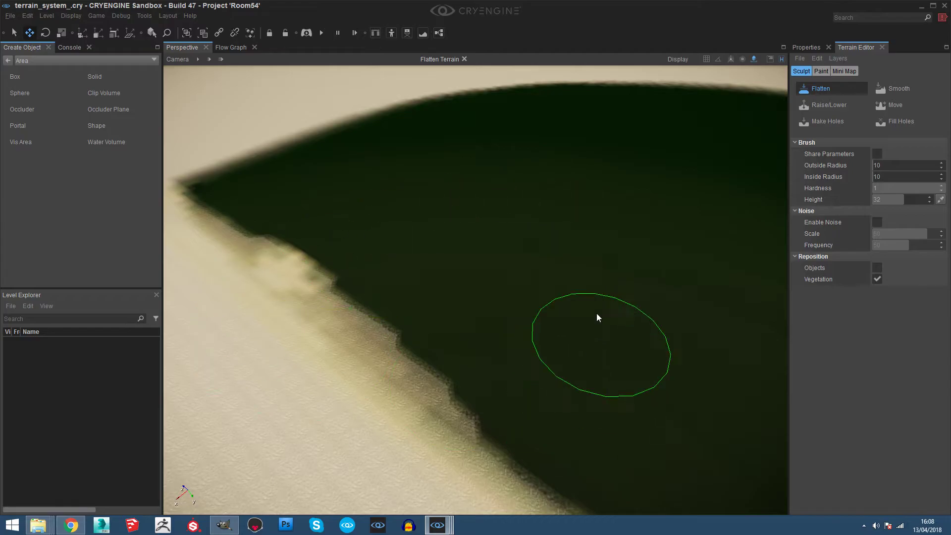
# - Set the Flatten height to 40 and raise a plateau near the far edge of the grass area
pyautogui.click(908, 200)
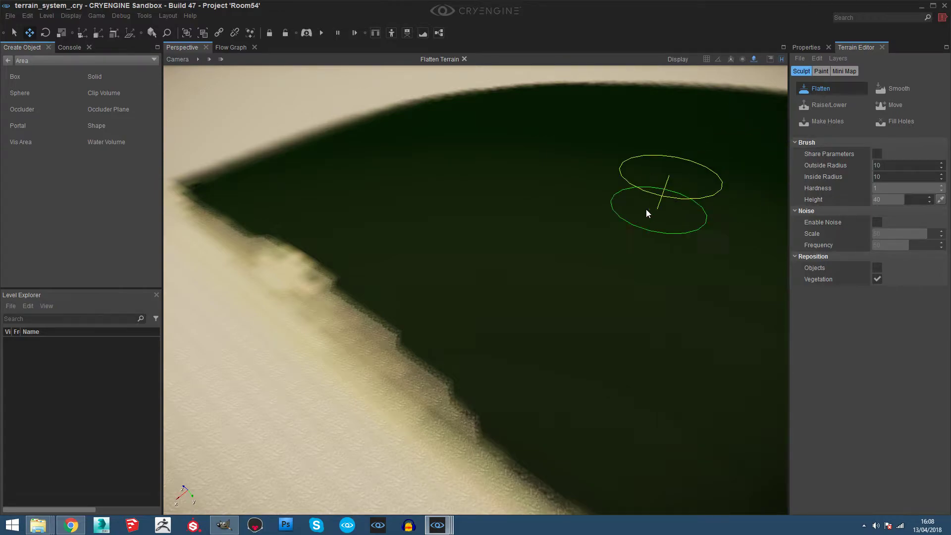
pyautogui.scroll(-5, 639, 208)
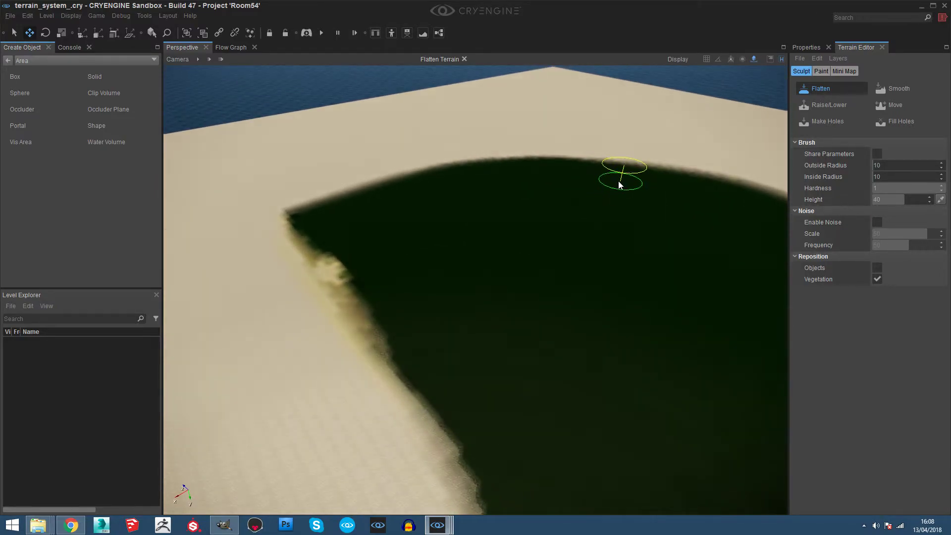
pyautogui.moveTo(619, 184)
pyautogui.mouseDown()
pyautogui.moveTo(642, 214)
pyautogui.moveTo(696, 188)
pyautogui.moveTo(681, 216)
pyautogui.moveTo(643, 182)
pyautogui.moveTo(569, 201)
pyautogui.moveTo(685, 244)
pyautogui.moveTo(609, 225)
pyautogui.mouseUp()
pyautogui.moveTo(613, 224); pyautogui.dragTo(704, 208, button='right')
pyautogui.moveTo(679, 233)
pyautogui.mouseDown()
pyautogui.moveTo(582, 271)
pyautogui.moveTo(560, 253)
pyautogui.mouseUp()
pyautogui.moveTo(675, 256)
pyautogui.mouseDown()
pyautogui.moveTo(655, 193)
pyautogui.moveTo(622, 246)
pyautogui.moveTo(708, 270)
pyautogui.mouseUp()
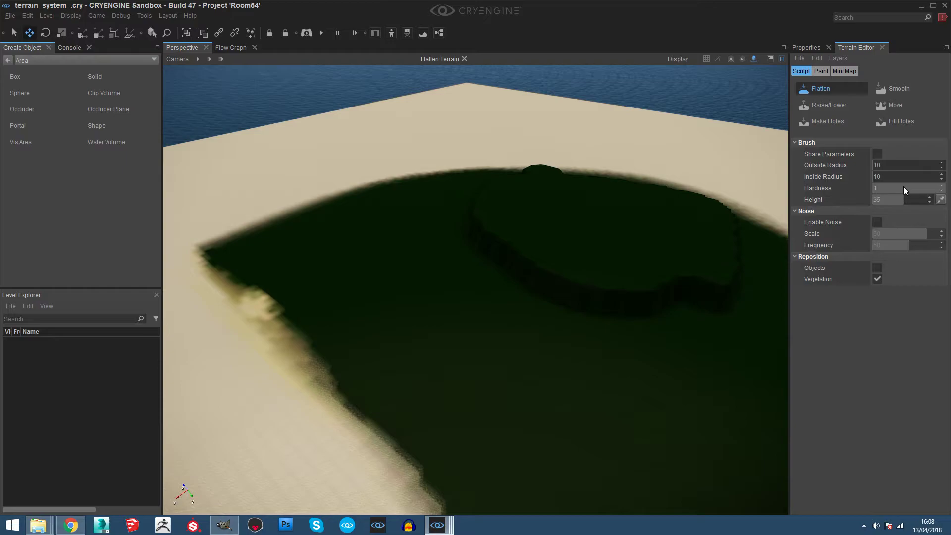
# - Flatten a terrace at height 35 in front of the plateau and a lower one at height 30
pyautogui.moveTo(709, 284)
pyautogui.mouseDown()
pyautogui.moveTo(752, 248)
pyautogui.moveTo(646, 269)
pyautogui.moveTo(531, 251)
pyautogui.moveTo(669, 295)
pyautogui.moveTo(552, 303)
pyautogui.moveTo(748, 269)
pyautogui.moveTo(614, 289)
pyautogui.mouseUp()
pyautogui.click(914, 200)
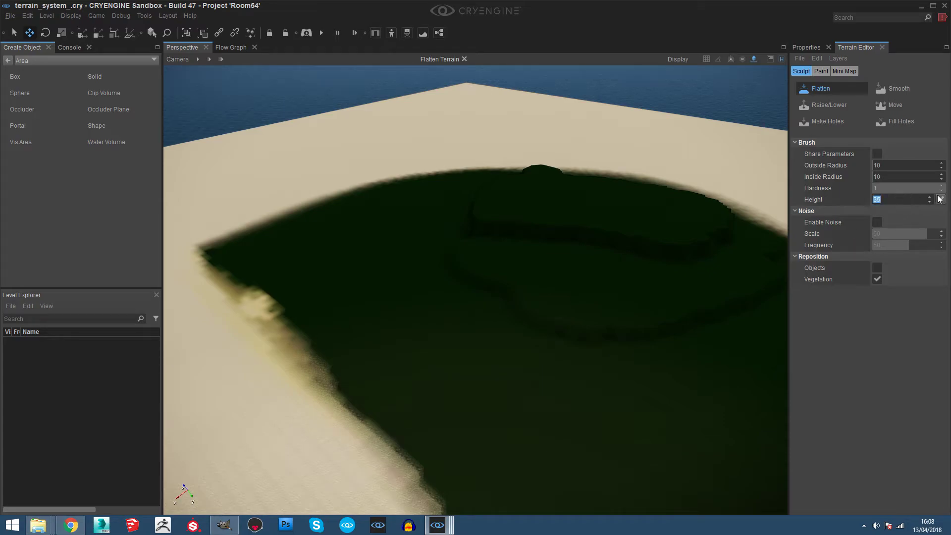
pyautogui.press('Return')
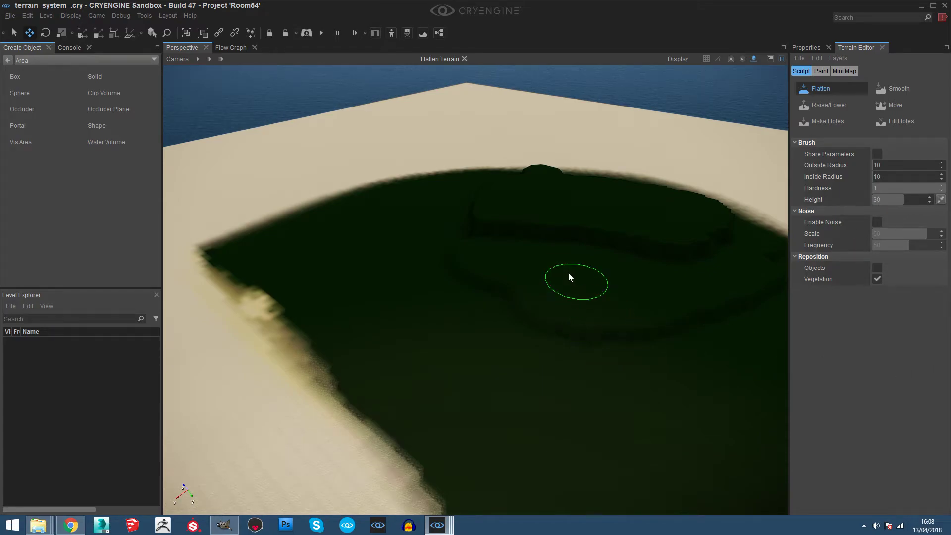
pyautogui.moveTo(569, 273); pyautogui.dragTo(613, 226, button='right')
pyautogui.moveTo(596, 256)
pyautogui.mouseDown()
pyautogui.moveTo(444, 297)
pyautogui.moveTo(337, 295)
pyautogui.moveTo(521, 302)
pyautogui.moveTo(361, 300)
pyautogui.mouseUp()
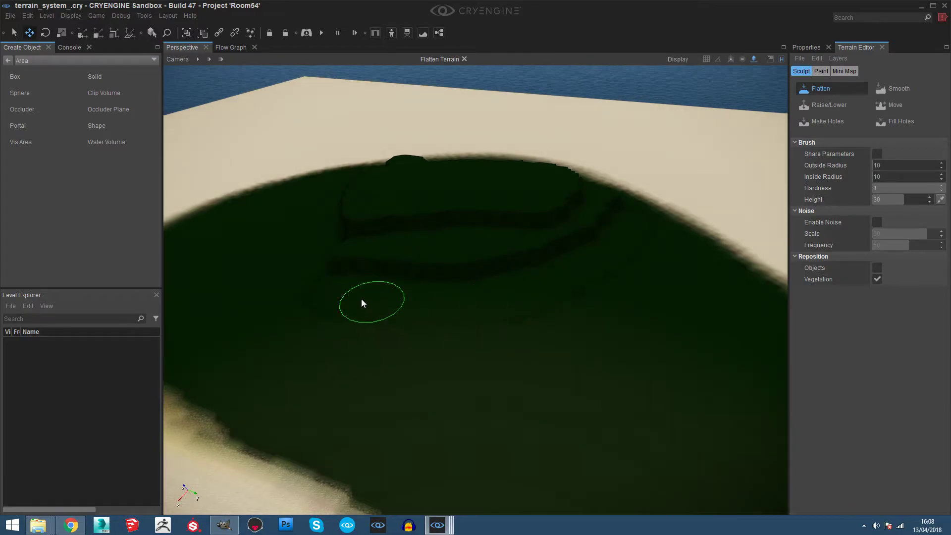
# - Set the Flatten height to 25 and carve the lowest terrace in front of the others
pyautogui.click(911, 200)
pyautogui.press('Return')
pyautogui.moveTo(657, 233)
pyautogui.mouseDown()
pyautogui.moveTo(543, 314)
pyautogui.moveTo(312, 322)
pyautogui.mouseUp()
pyautogui.moveTo(584, 270); pyautogui.dragTo(535, 278, button='right')
pyautogui.hotkey('shift', 'w')
pyautogui.hotkey('shift', 's')
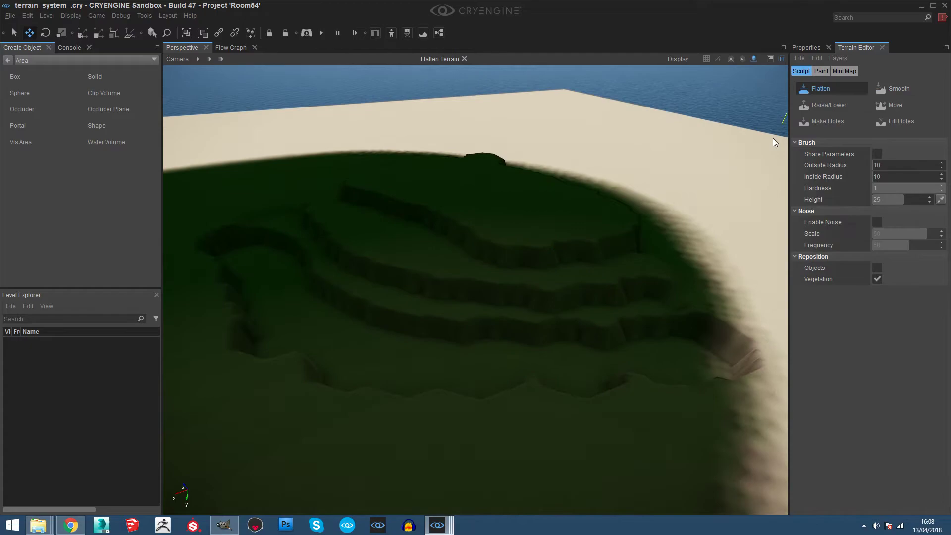
# - Smooth the terrace steps on the grass with the Smooth tool at radius 15 and hardness 1
pyautogui.click(893, 91)
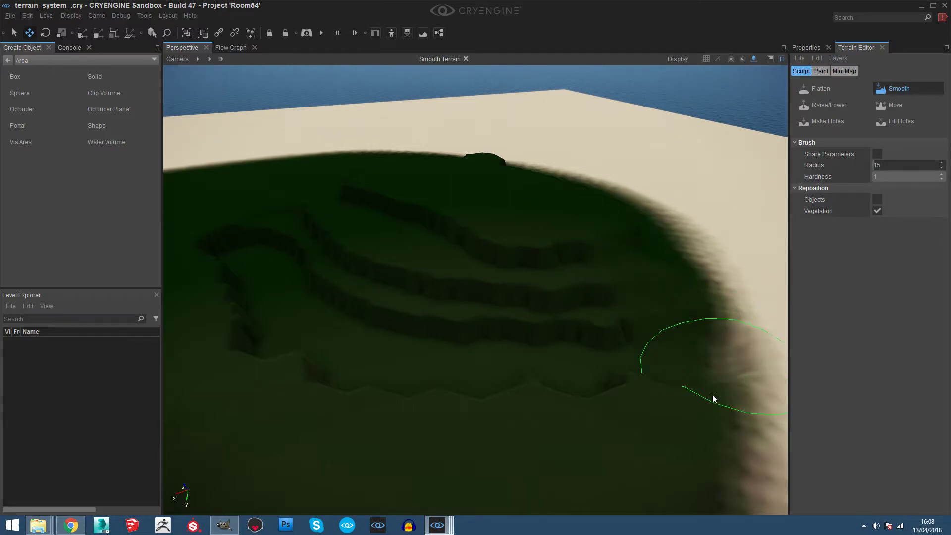
pyautogui.moveTo(650, 306)
pyautogui.mouseDown()
pyautogui.moveTo(565, 214)
pyautogui.moveTo(541, 282)
pyautogui.moveTo(476, 293)
pyautogui.moveTo(297, 180)
pyautogui.moveTo(486, 259)
pyautogui.moveTo(361, 201)
pyautogui.moveTo(325, 284)
pyautogui.moveTo(350, 296)
pyautogui.mouseUp()
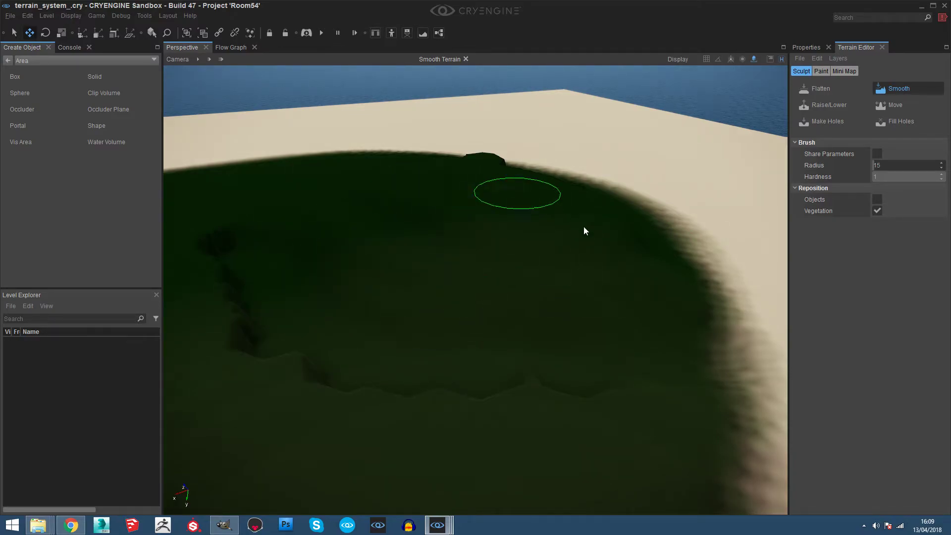
pyautogui.moveTo(661, 262)
pyautogui.mouseDown()
pyautogui.moveTo(694, 344)
pyautogui.moveTo(497, 406)
pyautogui.moveTo(250, 357)
pyautogui.moveTo(206, 245)
pyautogui.mouseUp()
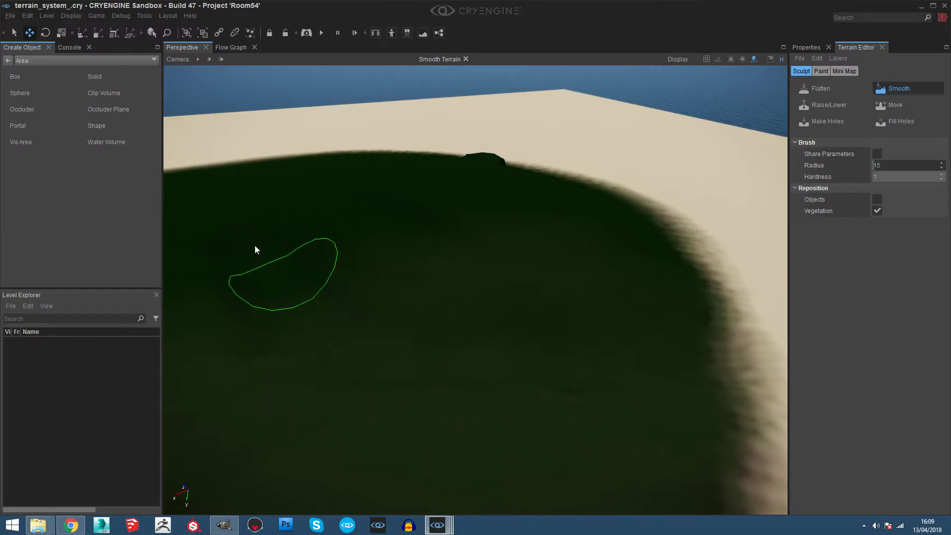
pyautogui.moveTo(671, 388); pyautogui.dragTo(495, 319, button='right')
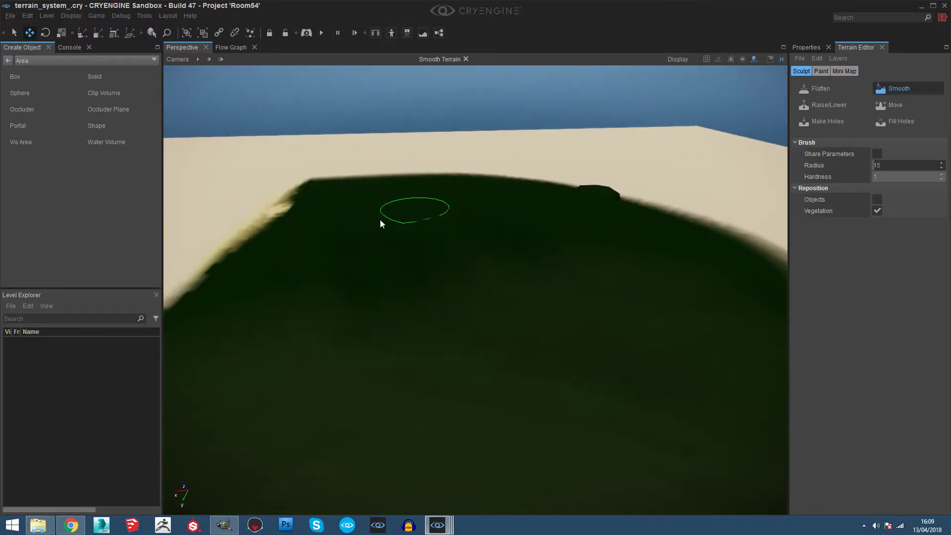
pyautogui.moveTo(576, 201); pyautogui.dragTo(586, 184)
# - Examine the smoothed grass slopes from several angles and move over to the open sand area
pyautogui.moveTo(332, 314); pyautogui.dragTo(387, 326, button='right')
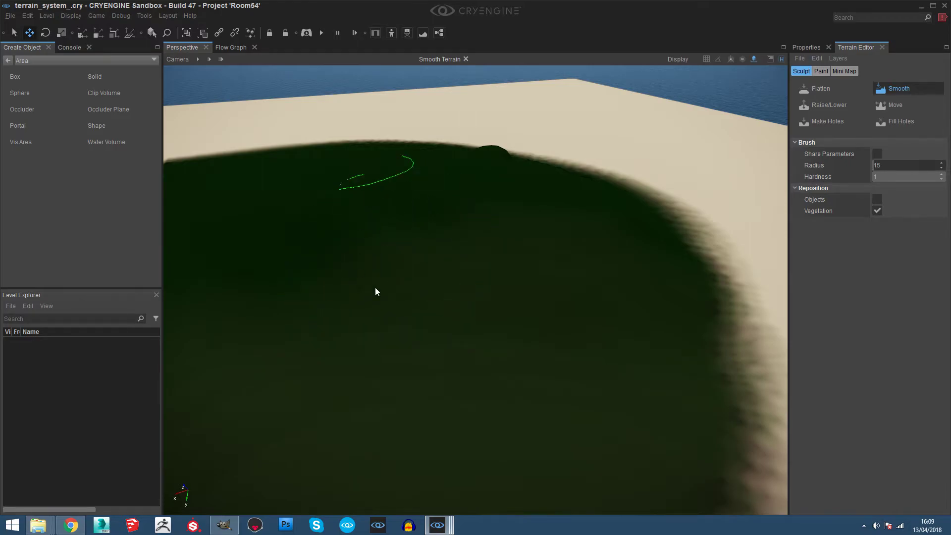
pyautogui.moveTo(416, 317)
pyautogui.mouseDown(button='right')
pyautogui.moveTo(357, 281)
pyautogui.moveTo(354, 302)
pyautogui.moveTo(342, 284)
pyautogui.moveTo(438, 300)
pyautogui.moveTo(444, 343)
pyautogui.moveTo(440, 277)
pyautogui.moveTo(396, 316)
pyautogui.moveTo(410, 306)
pyautogui.moveTo(485, 352)
pyautogui.moveTo(501, 411)
pyautogui.moveTo(430, 328)
pyautogui.moveTo(520, 284)
pyautogui.mouseUp(button='right')
pyautogui.press('w')
pyautogui.press('w')
pyautogui.press('w')
pyautogui.press('s')
pyautogui.press('w')
pyautogui.moveTo(441, 336); pyautogui.dragTo(652, 259, button='right')
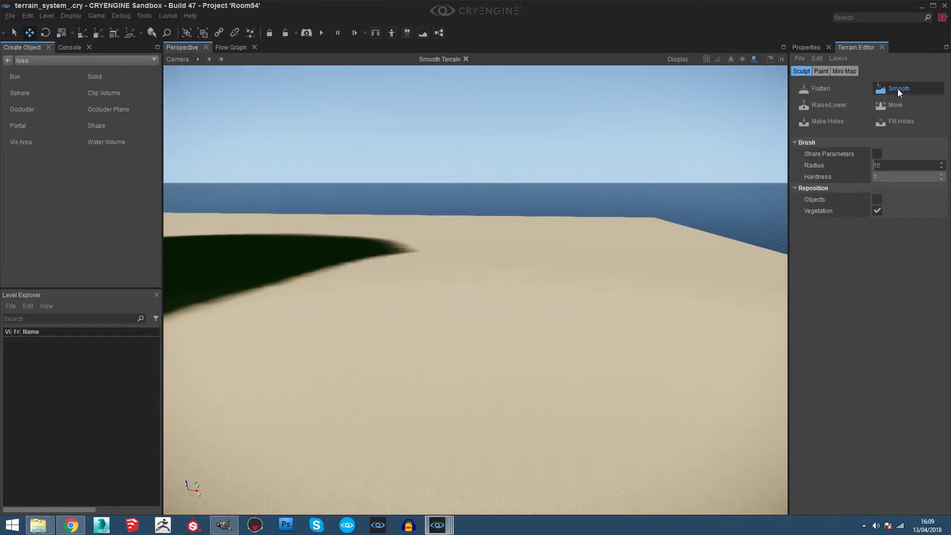
# - Activate the Flatten tool and sample its height from the sand terrain beside the grass
pyautogui.click(828, 90)
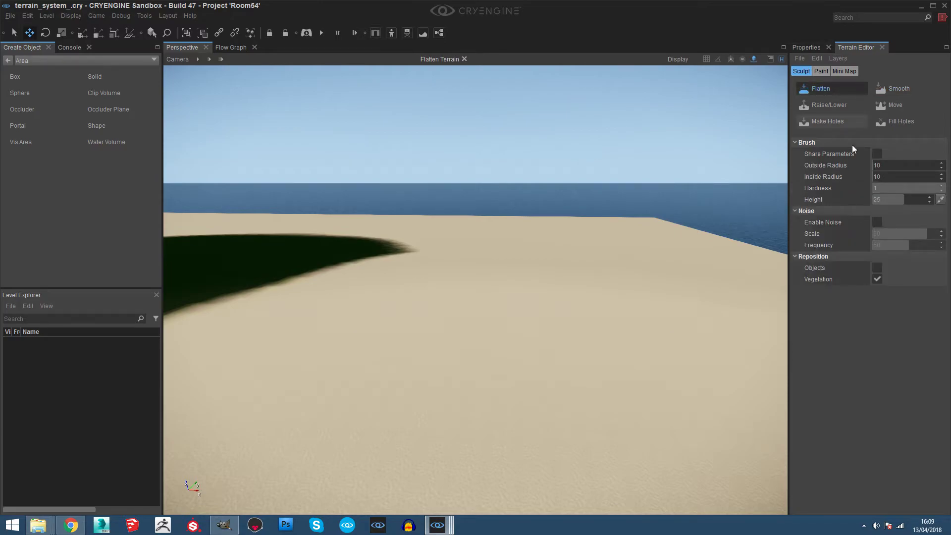
pyautogui.click(943, 201)
pyautogui.click(297, 277)
pyautogui.moveTo(443, 226); pyautogui.dragTo(471, 221, button='right')
pyautogui.press('s')
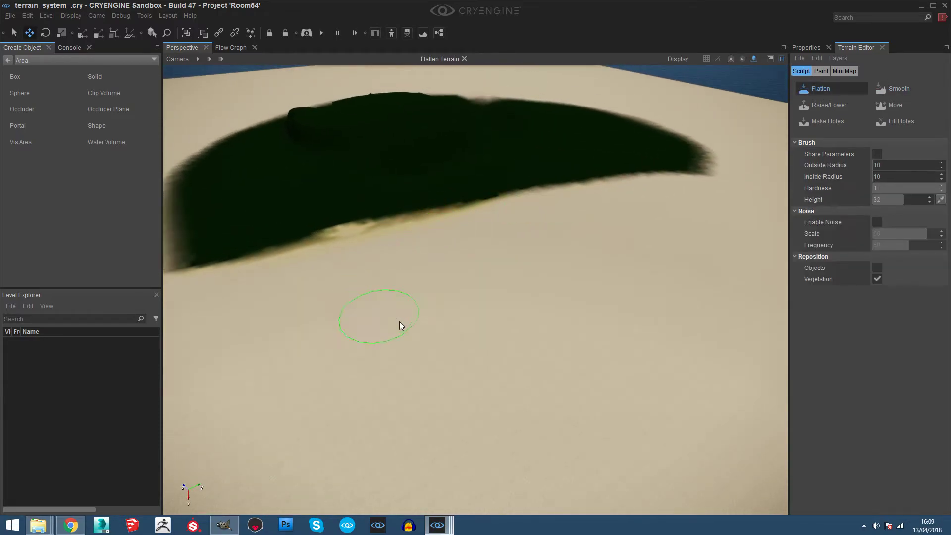
# - Set the Flatten height to 28 and sink a broad basin into the sand in front of the grass
pyautogui.doubleClick(904, 198)
pyautogui.press('s')
pyautogui.moveTo(516, 239); pyautogui.dragTo(520, 251, button='right')
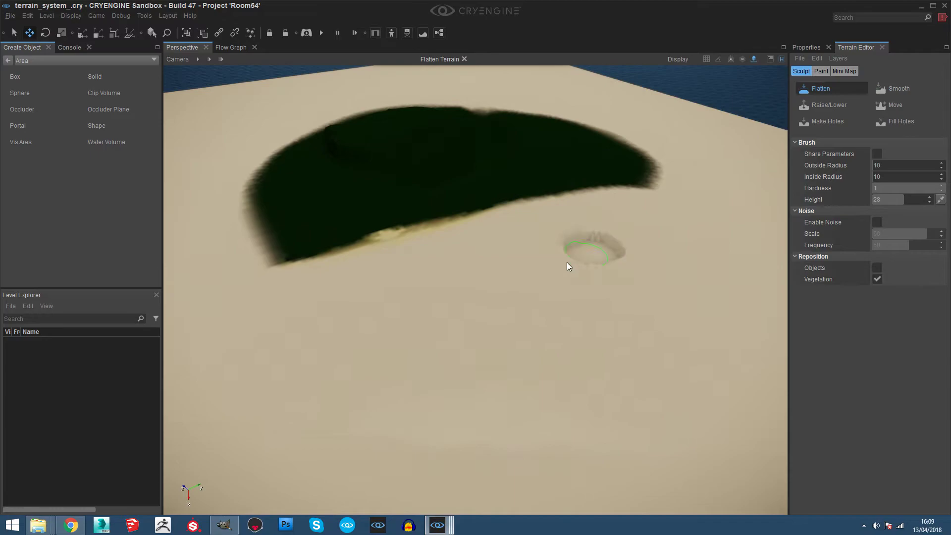
pyautogui.moveTo(471, 295); pyautogui.dragTo(524, 310)
pyautogui.moveTo(608, 271)
pyautogui.mouseDown()
pyautogui.moveTo(498, 352)
pyautogui.moveTo(630, 299)
pyautogui.moveTo(592, 263)
pyautogui.moveTo(630, 301)
pyautogui.moveTo(485, 330)
pyautogui.moveTo(467, 325)
pyautogui.moveTo(464, 370)
pyautogui.mouseUp()
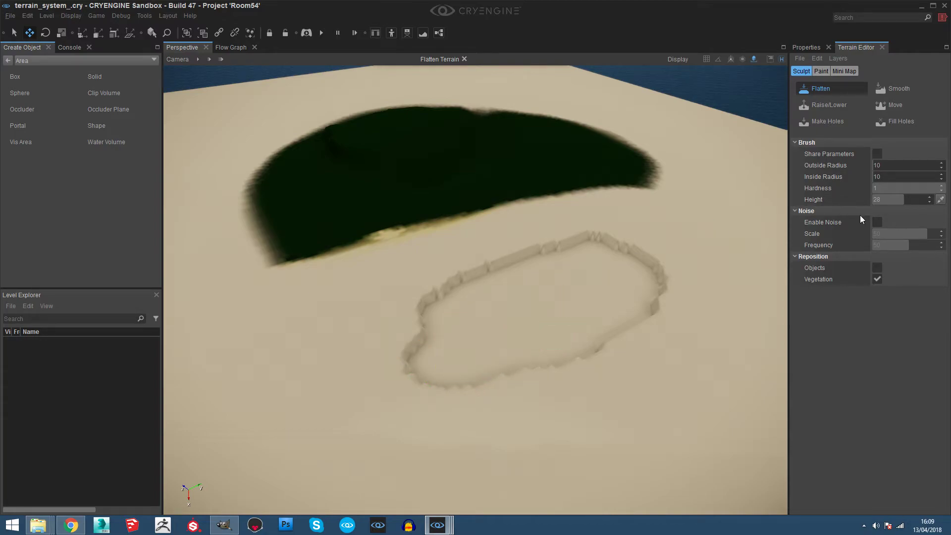
# - Smooth the rim of the sand basin so it slopes gently into the surrounding terrain
pyautogui.click(906, 88)
pyautogui.moveTo(538, 244)
pyautogui.mouseDown()
pyautogui.moveTo(689, 301)
pyautogui.moveTo(465, 374)
pyautogui.moveTo(468, 296)
pyautogui.mouseUp()
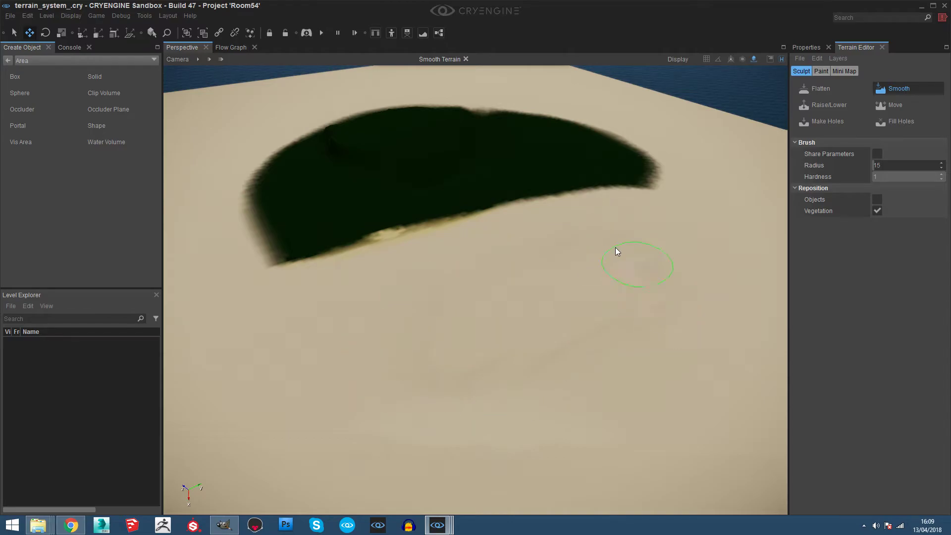
pyautogui.press('w')
pyautogui.moveTo(525, 358); pyautogui.dragTo(564, 314, button='right')
pyautogui.press('s')
pyautogui.moveTo(564, 346)
pyautogui.mouseDown(button='right')
pyautogui.moveTo(530, 327)
pyautogui.moveTo(523, 366)
pyautogui.moveTo(525, 339)
pyautogui.moveTo(579, 360)
pyautogui.moveTo(418, 333)
pyautogui.moveTo(554, 340)
pyautogui.mouseUp(button='right')
pyautogui.press('w')
pyautogui.press('s')
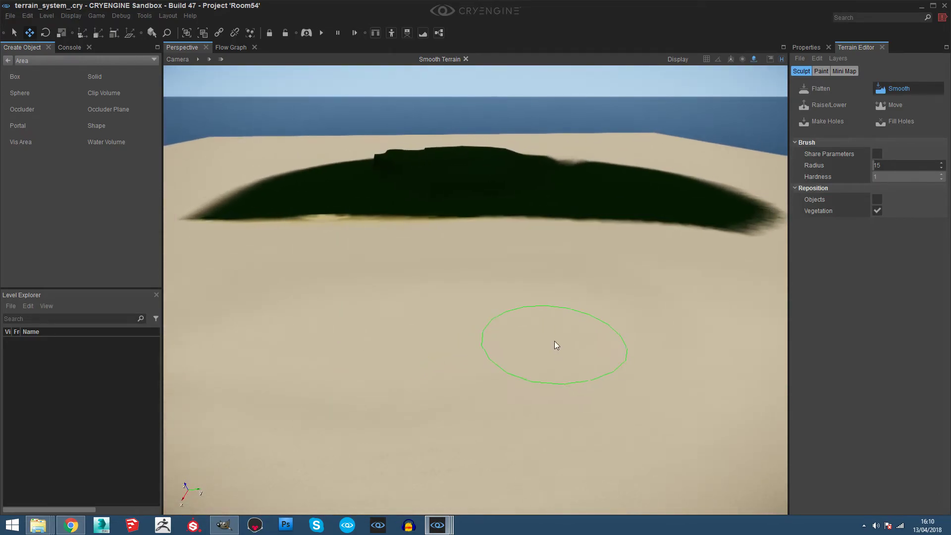
pyautogui.moveTo(554, 341); pyautogui.dragTo(423, 303)
pyautogui.moveTo(423, 303)
pyautogui.mouseDown(button='right')
pyautogui.moveTo(467, 275)
pyautogui.moveTo(426, 278)
pyautogui.mouseUp(button='right')
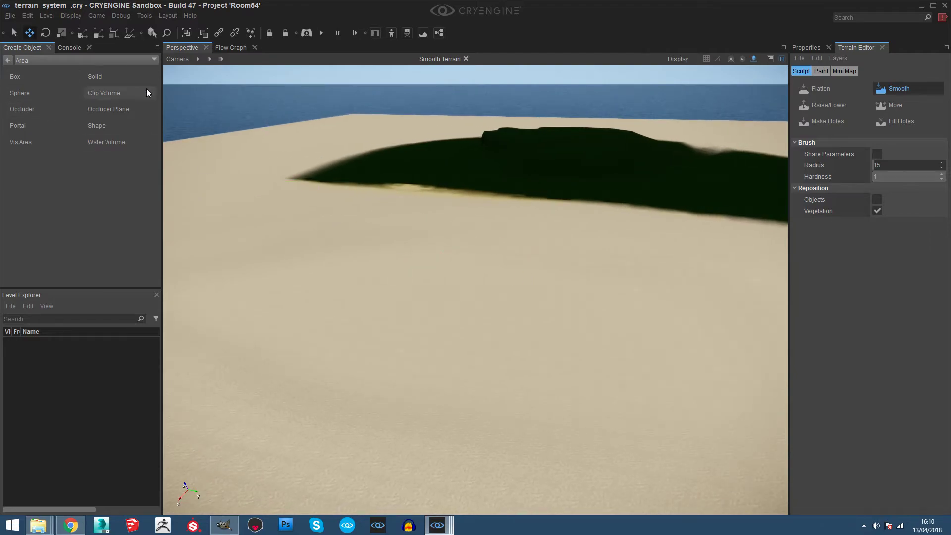
# - Turn off Smooth and outline the sand basin with a Water Volume area, placing its points around the whole rim
pyautogui.click(901, 91)
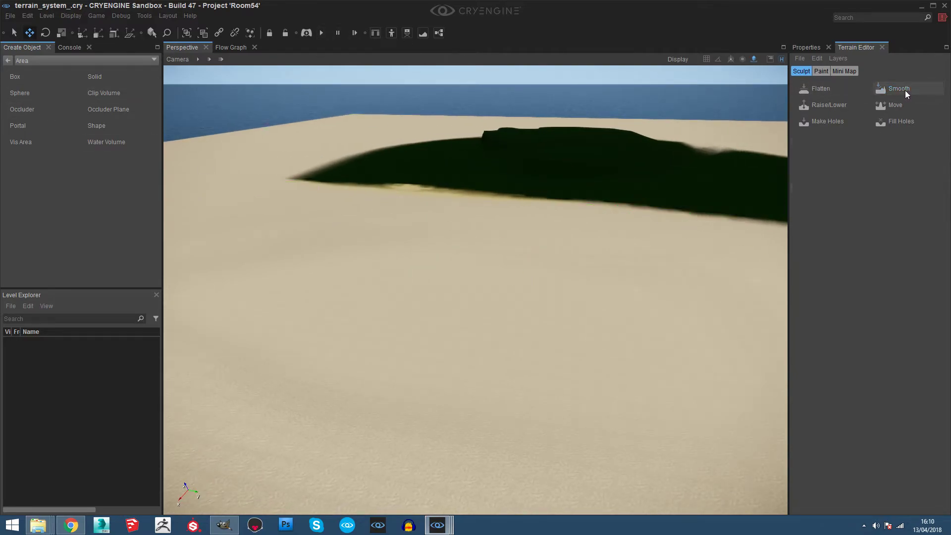
pyautogui.click(8, 61)
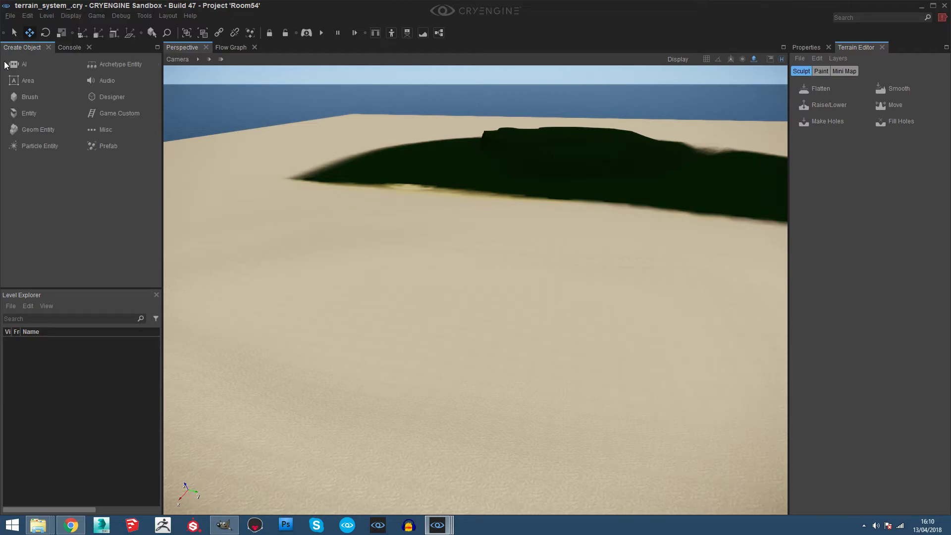
pyautogui.click(39, 80)
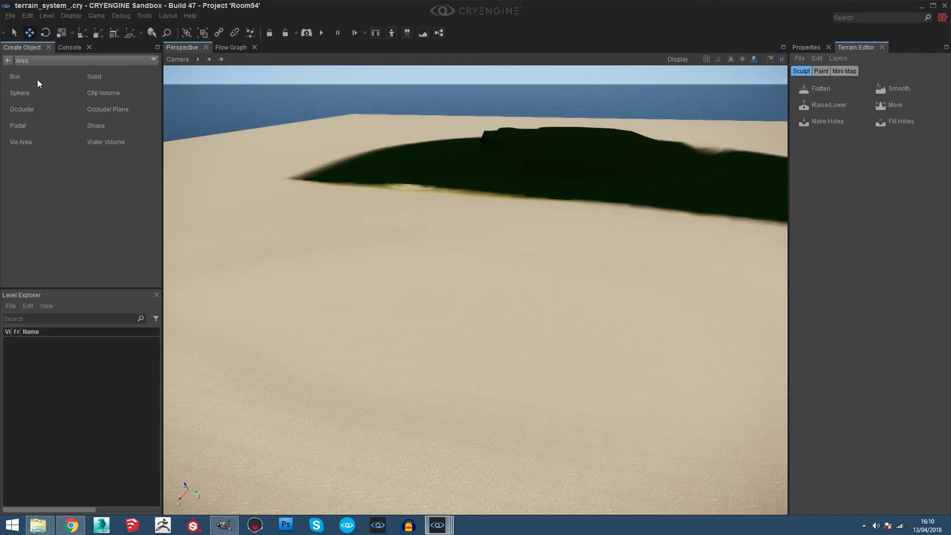
pyautogui.click(113, 144)
pyautogui.moveTo(462, 252)
pyautogui.mouseDown(button='right')
pyautogui.moveTo(430, 297)
pyautogui.moveTo(426, 268)
pyautogui.moveTo(478, 257)
pyautogui.mouseUp(button='right')
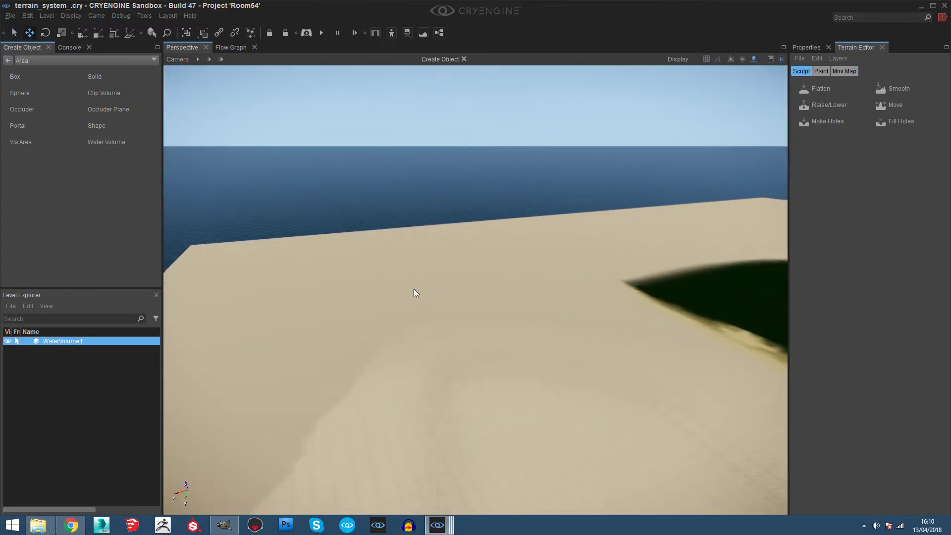
pyautogui.click(470, 270)
pyautogui.click(575, 277)
pyautogui.moveTo(576, 277); pyautogui.dragTo(636, 266, button='right')
pyautogui.click(396, 207)
pyautogui.click(558, 231)
pyautogui.click(577, 211)
pyautogui.click(646, 277)
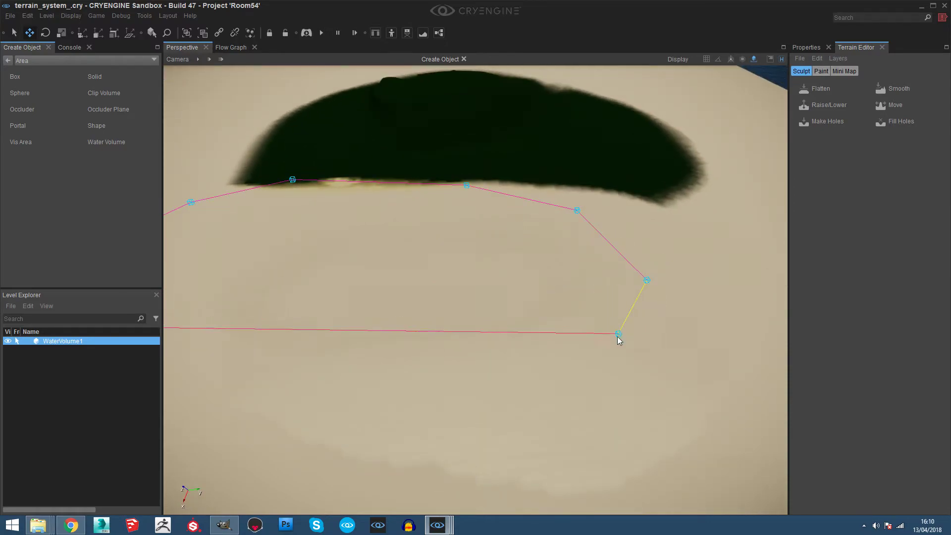
pyautogui.click(616, 354)
pyautogui.moveTo(530, 367); pyautogui.dragTo(470, 385, button='right')
pyautogui.click(467, 381)
pyautogui.click(284, 347)
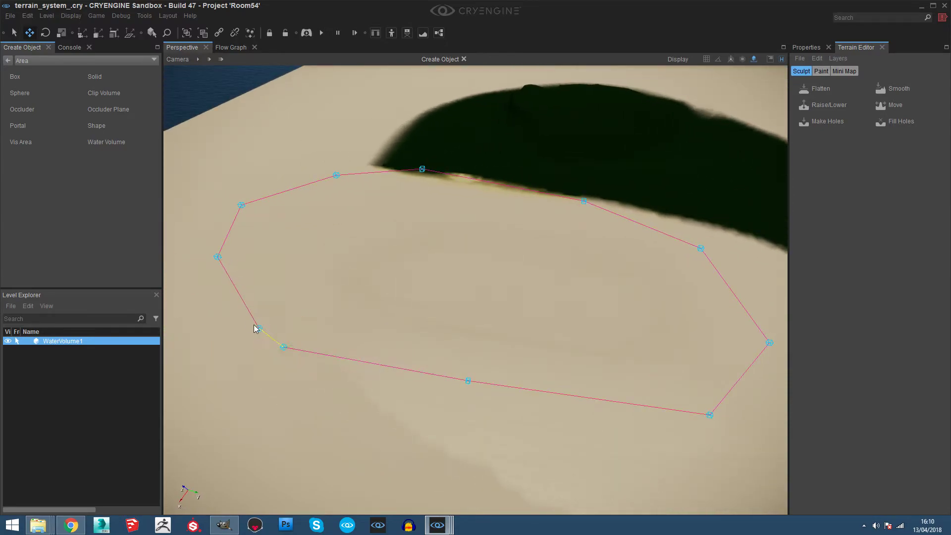
pyautogui.click(213, 298)
# - Assign the water_forest_b material from Materials/water/watervolumes as the water volume's override material
pyautogui.moveTo(368, 234); pyautogui.dragTo(343, 269, button='right')
pyautogui.press('w')
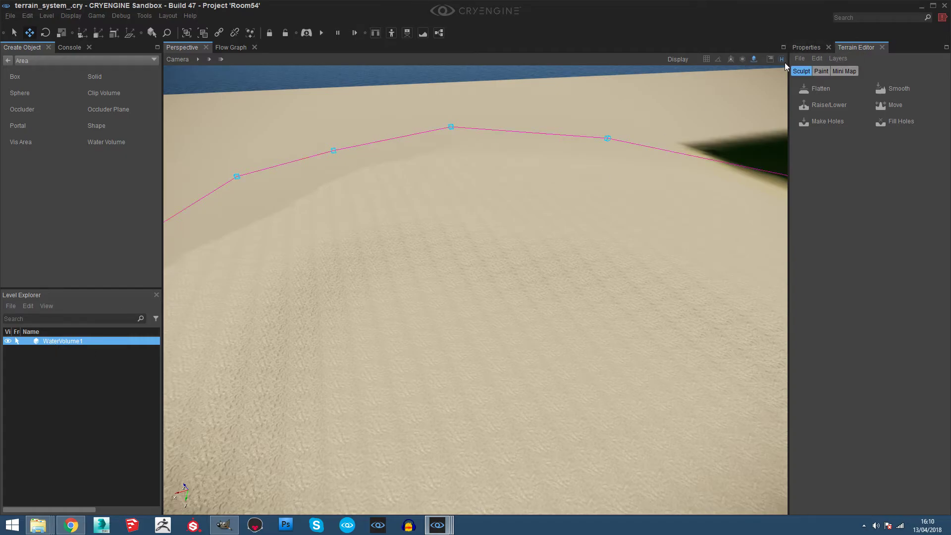
pyautogui.click(811, 47)
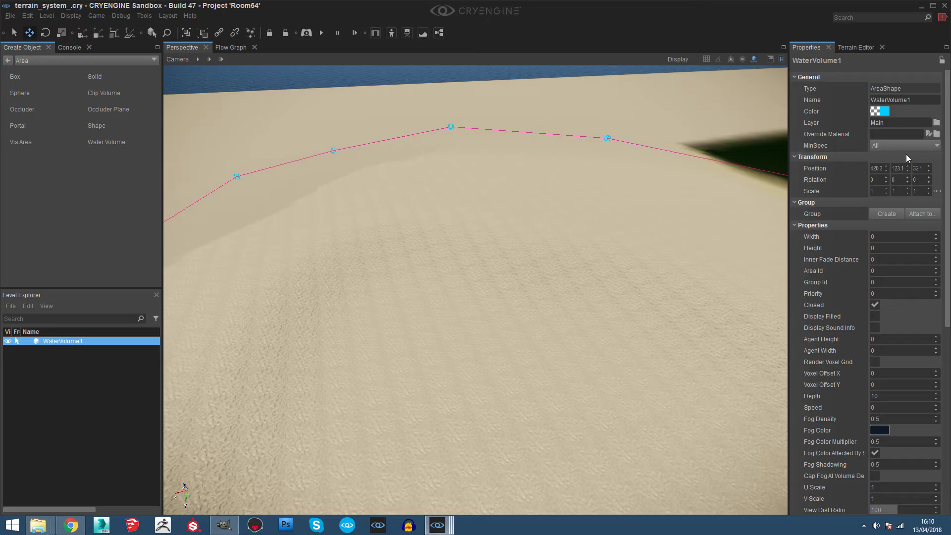
pyautogui.click(936, 134)
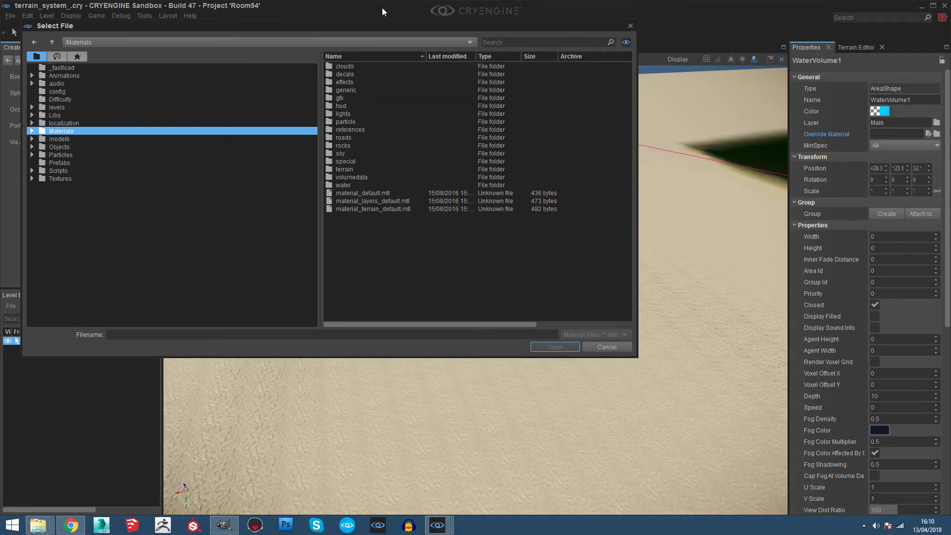
pyautogui.doubleClick(342, 185)
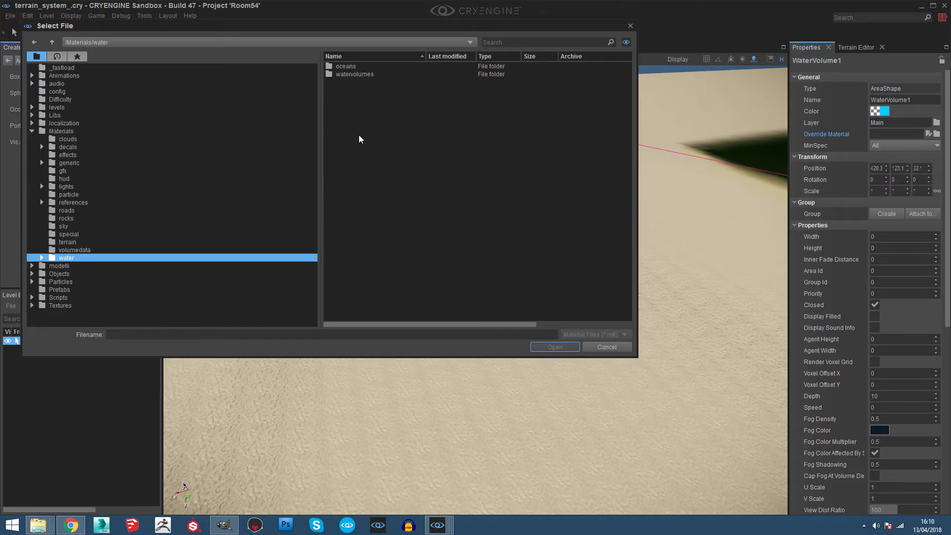
pyautogui.doubleClick(363, 74)
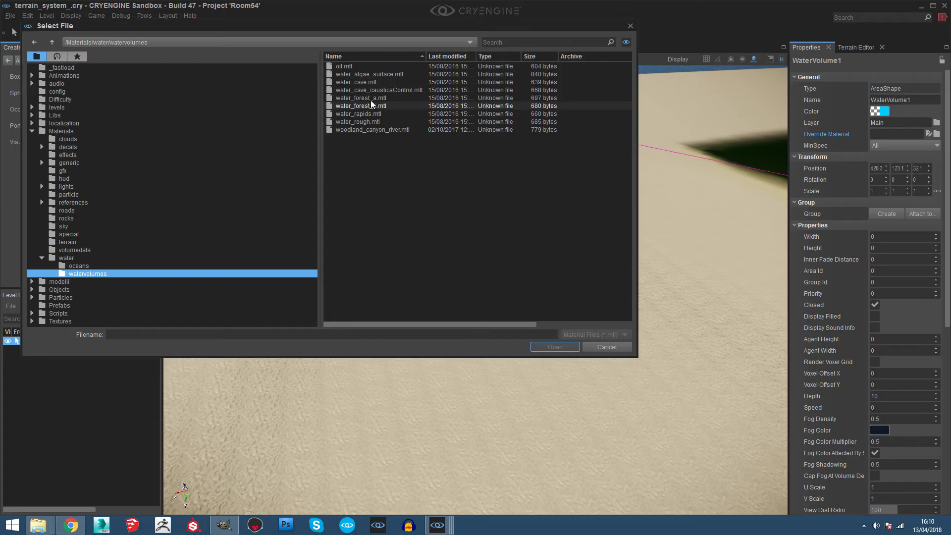
pyautogui.click(367, 106)
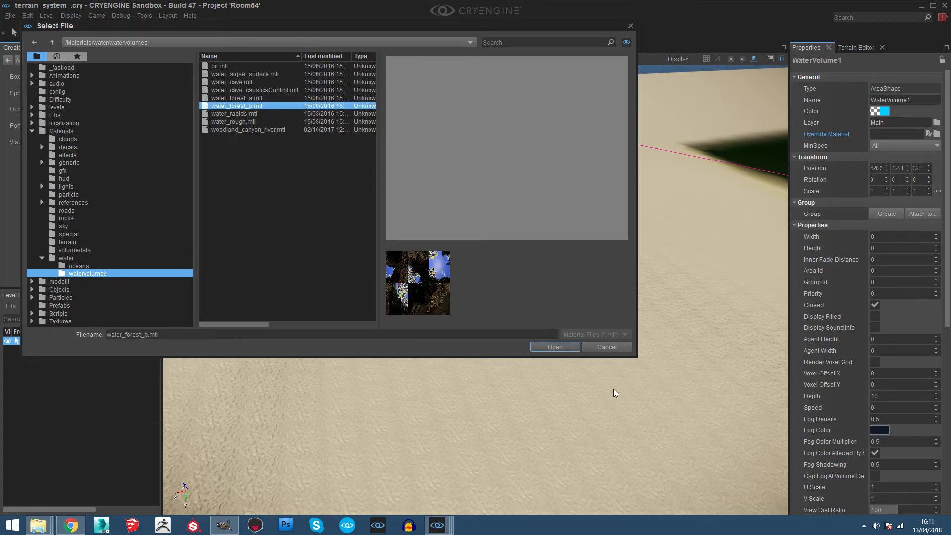
pyautogui.click(557, 349)
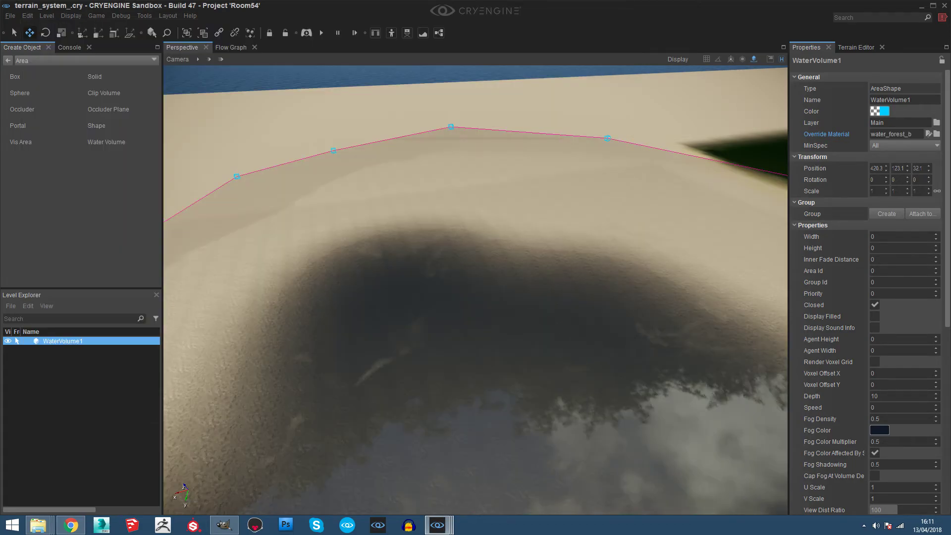
# - Lower the water volume along its vertical axis to a height of about 33.51 so the water sits inside the basin
pyautogui.moveTo(556, 349)
pyautogui.mouseDown(button='right')
pyautogui.moveTo(486, 307)
pyautogui.moveTo(564, 327)
pyautogui.moveTo(694, 337)
pyautogui.moveTo(594, 332)
pyautogui.moveTo(694, 297)
pyautogui.moveTo(556, 345)
pyautogui.mouseUp(button='right')
pyautogui.moveTo(294, 114); pyautogui.dragTo(293, 114, button='right')
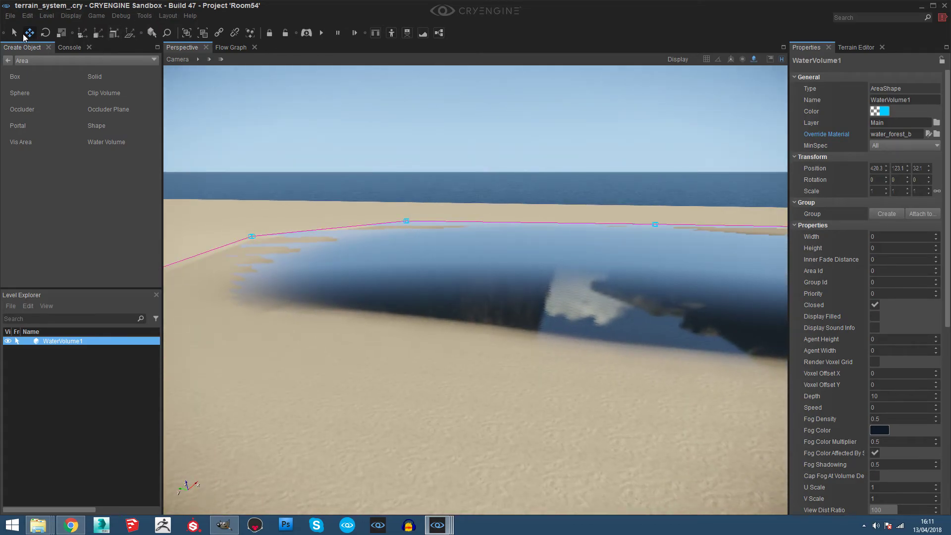
pyautogui.moveTo(187, 145); pyautogui.dragTo(261, 305, button='right')
pyautogui.press('s')
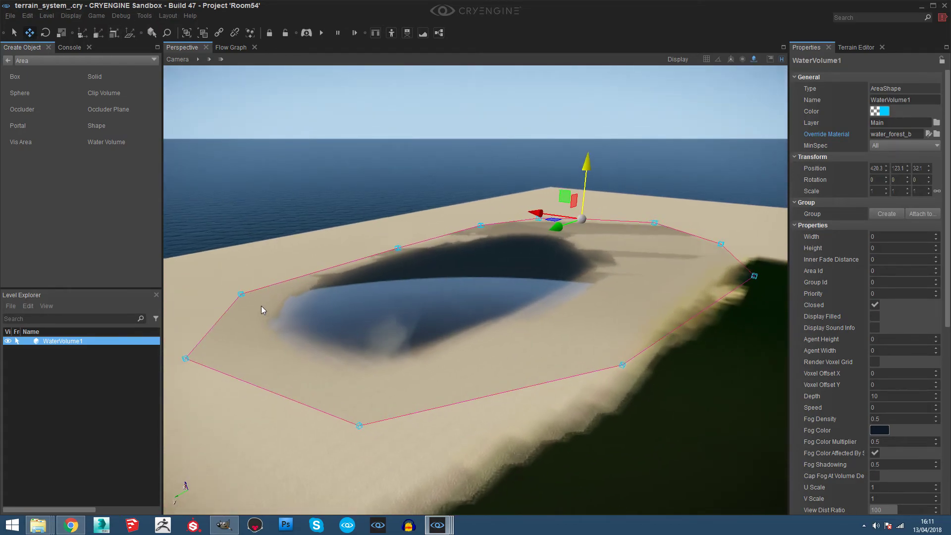
pyautogui.press('w')
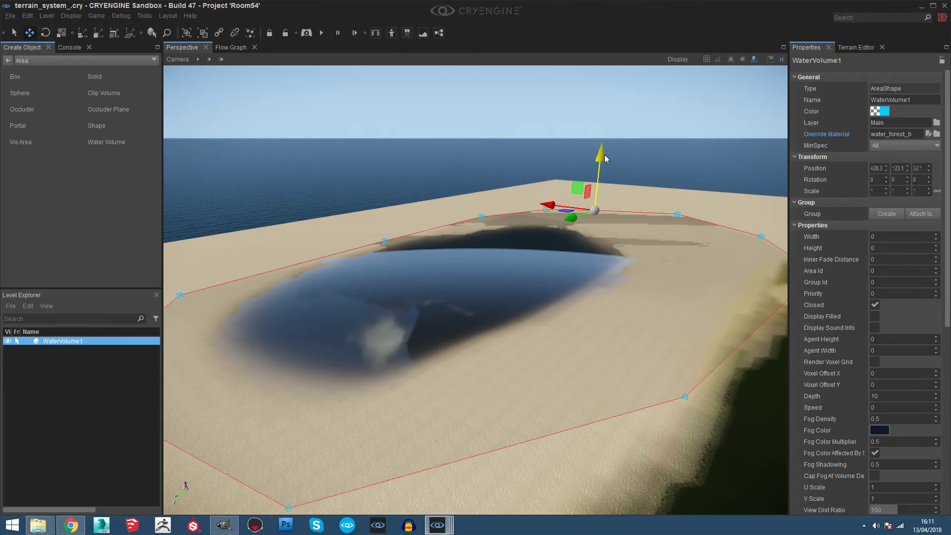
pyautogui.moveTo(603, 160)
pyautogui.mouseDown()
pyautogui.moveTo(601, 142)
pyautogui.moveTo(608, 164)
pyautogui.mouseUp()
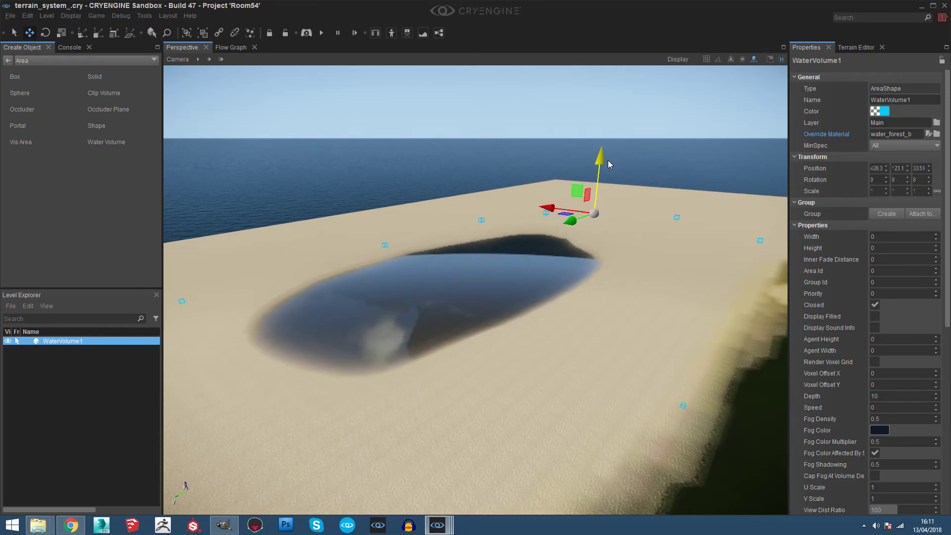
# - Test the pool in game mode by walking in, swimming across and climbing out, and return to editing
pyautogui.press('w')
pyautogui.moveTo(607, 160); pyautogui.dragTo(503, 317, button='right')
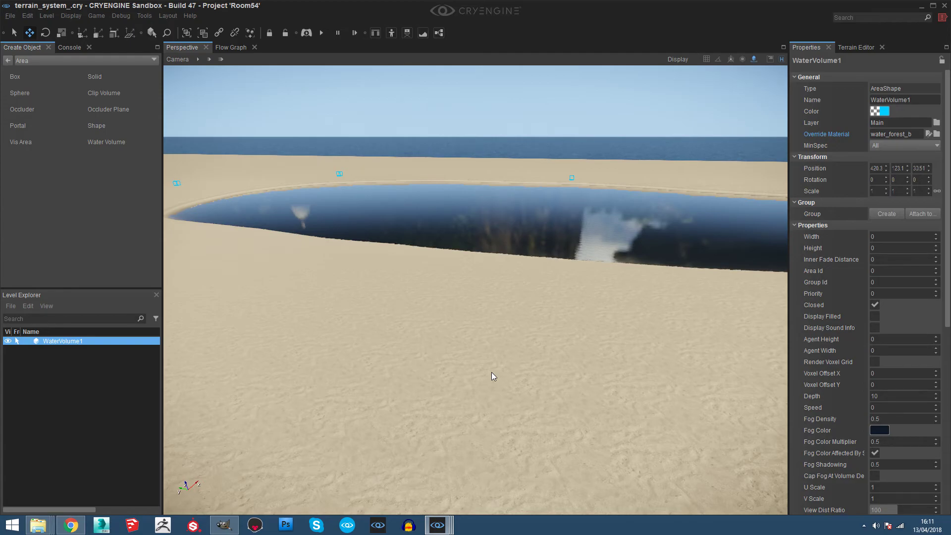
pyautogui.hotkey('ctrl', 'g')
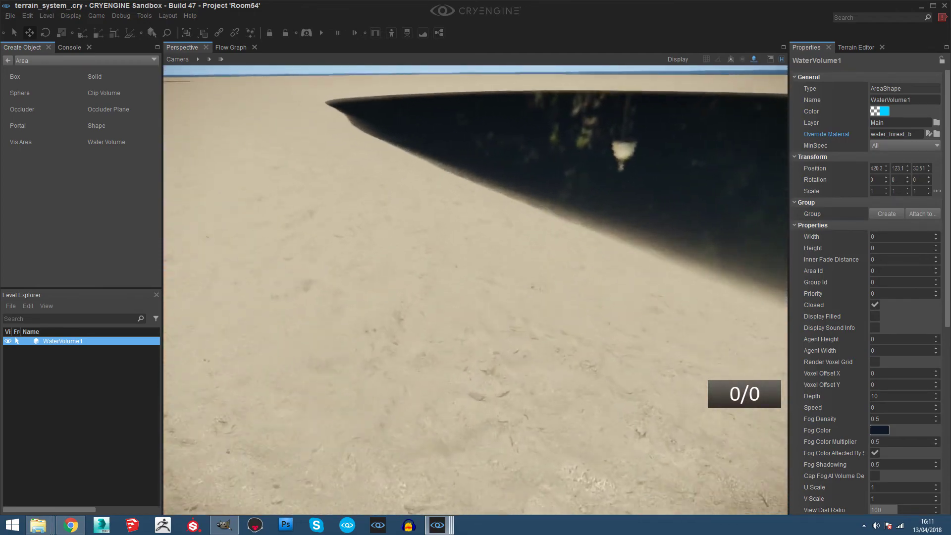
pyautogui.press('w')
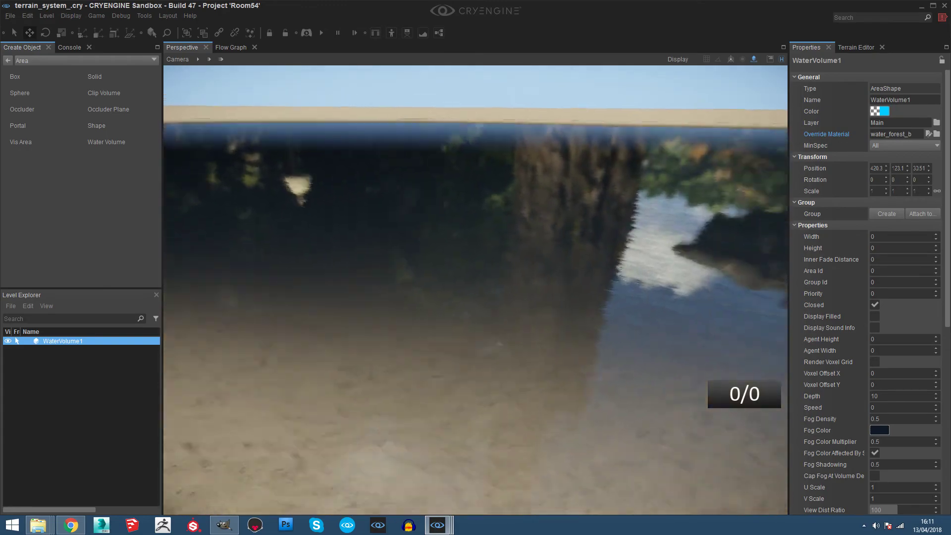
pyautogui.press('w')
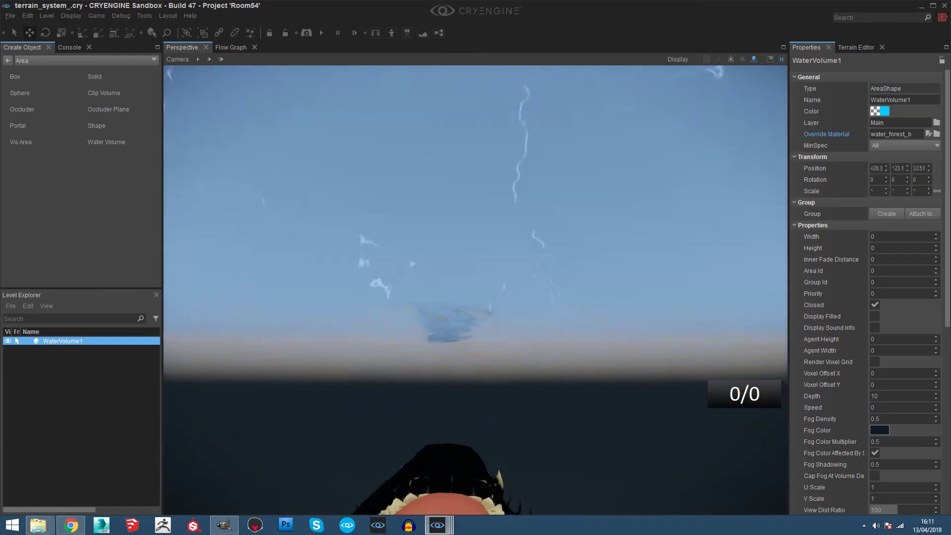
pyautogui.press('w')
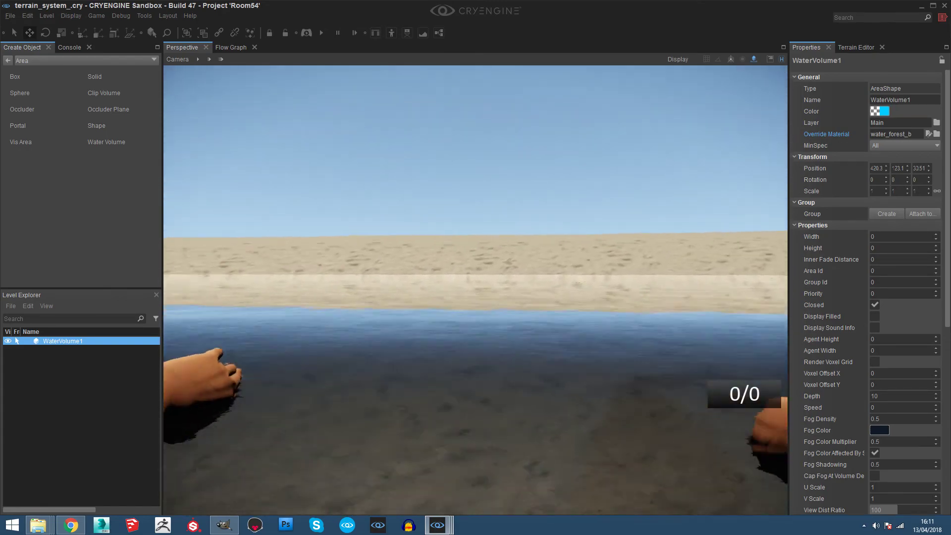
pyautogui.press('w')
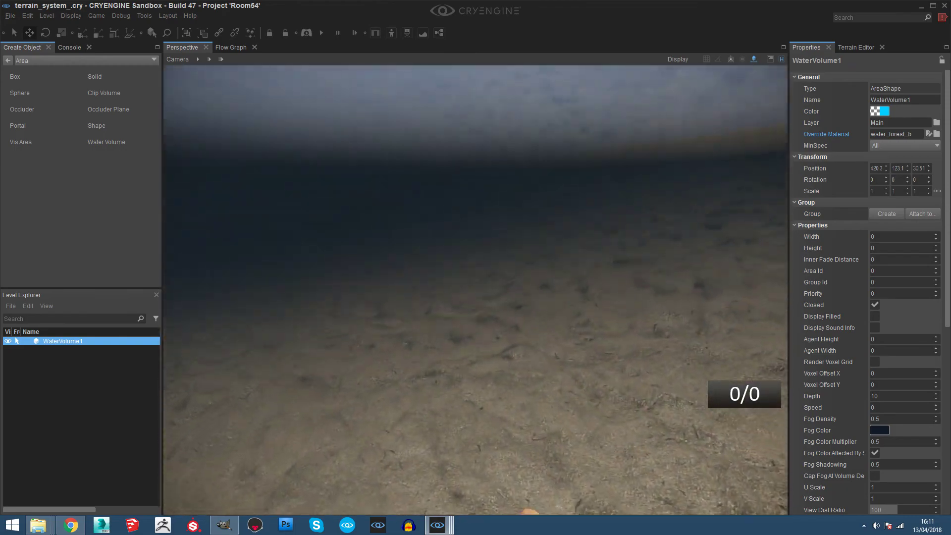
pyautogui.press('w')
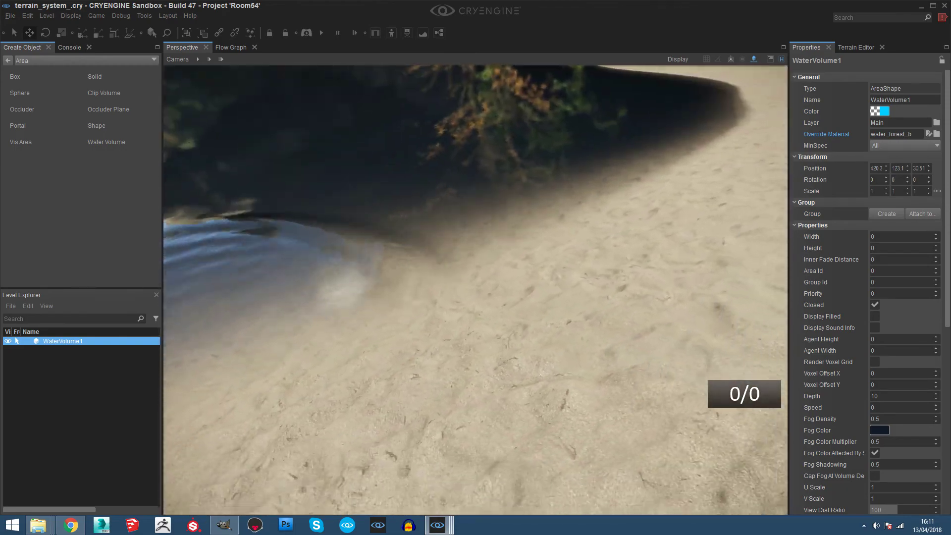
pyautogui.press('w')
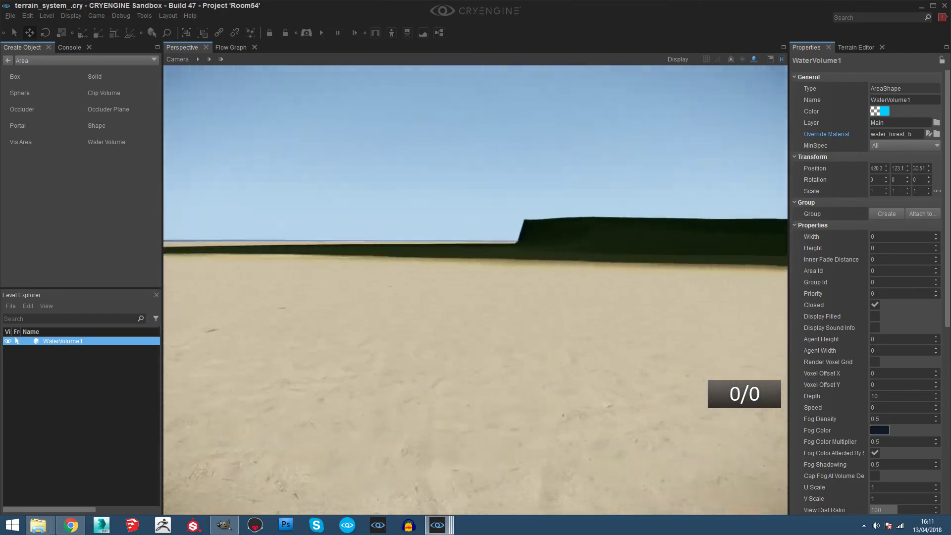
pyautogui.press('Escape')
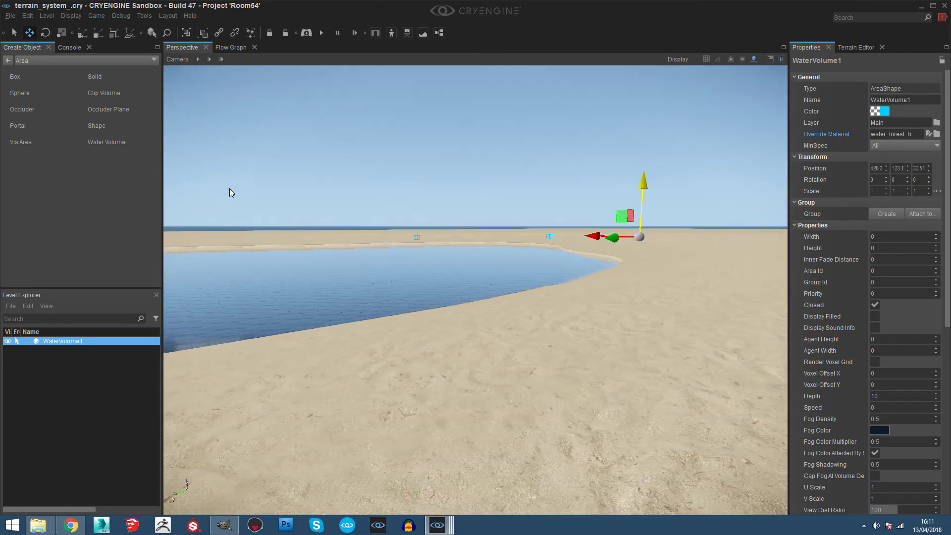
# - Examine the pool's water surface and reflections from above and at different angles, and pull back toward the grass edge
pyautogui.press('w')
pyautogui.moveTo(496, 253); pyautogui.dragTo(451, 252, button='right')
pyautogui.press('w')
pyautogui.press('s')
pyautogui.press('w')
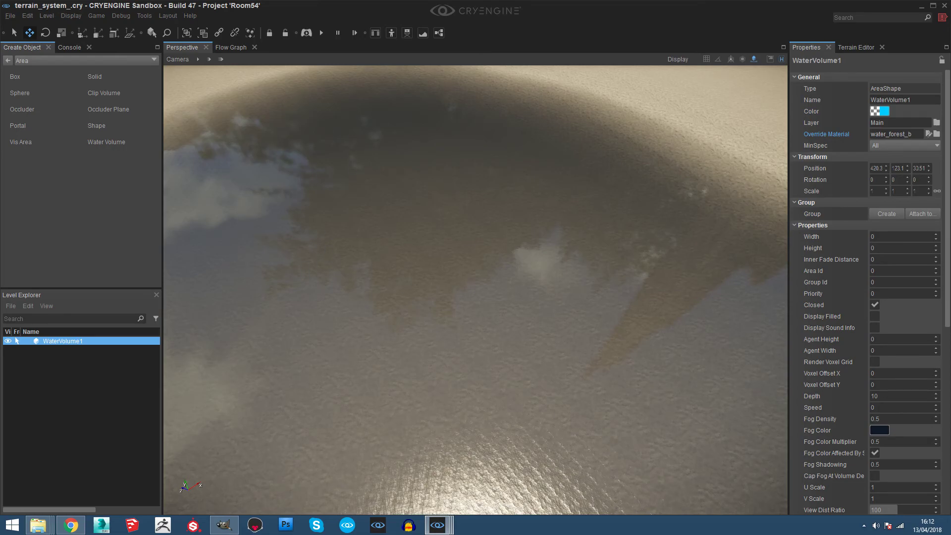
pyautogui.moveTo(445, 312)
pyautogui.mouseDown(button='right')
pyautogui.moveTo(445, 297)
pyautogui.moveTo(445, 312)
pyautogui.mouseUp(button='right')
pyautogui.moveTo(404, 283); pyautogui.dragTo(565, 351, button='right')
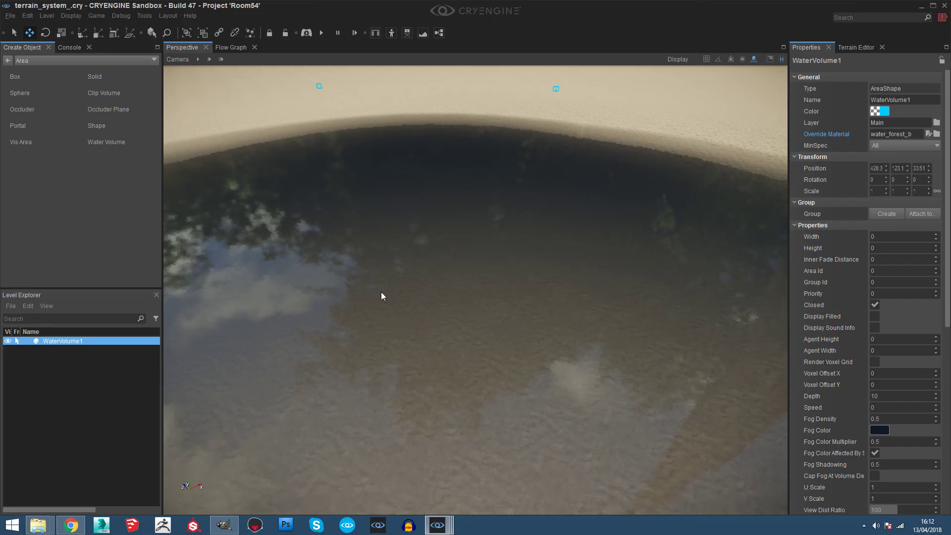
pyautogui.moveTo(643, 381); pyautogui.dragTo(504, 314, button='right')
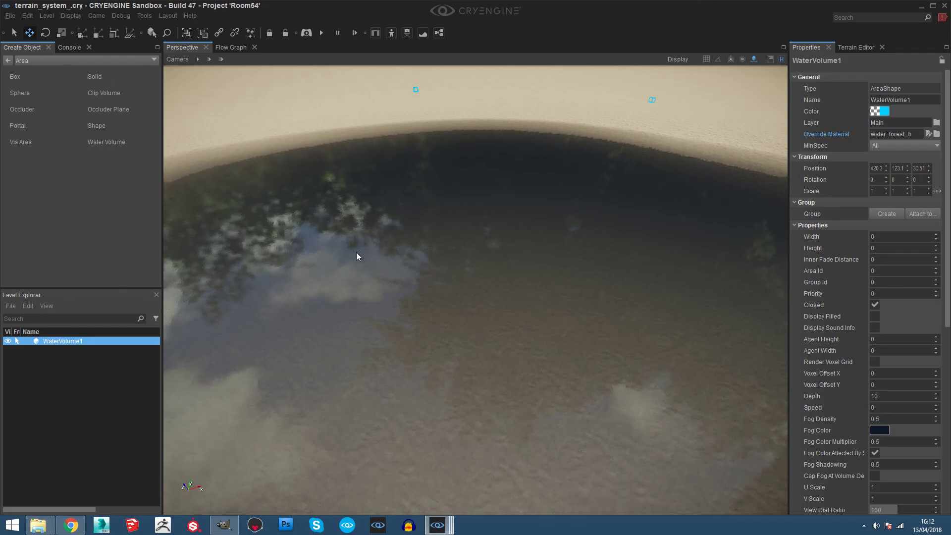
pyautogui.moveTo(399, 314); pyautogui.dragTo(480, 352, button='right')
pyautogui.press('s')
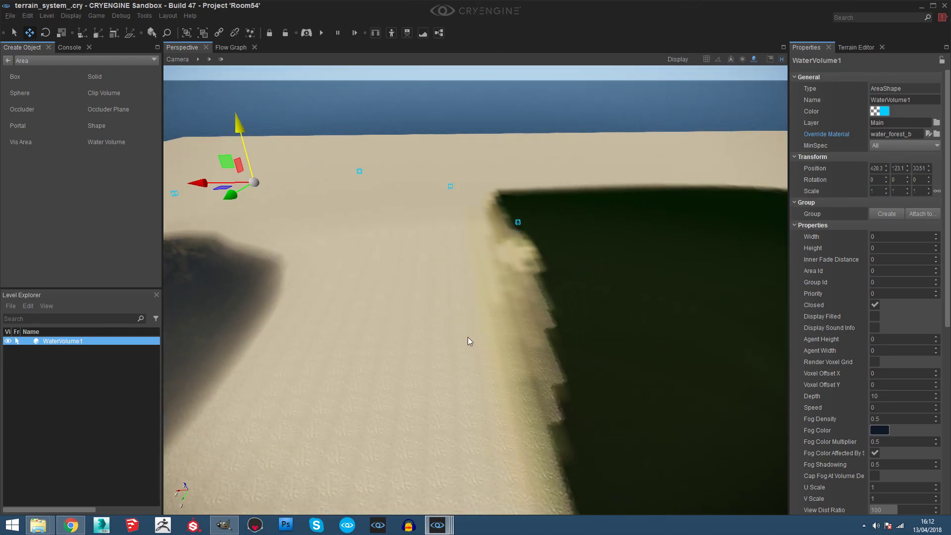